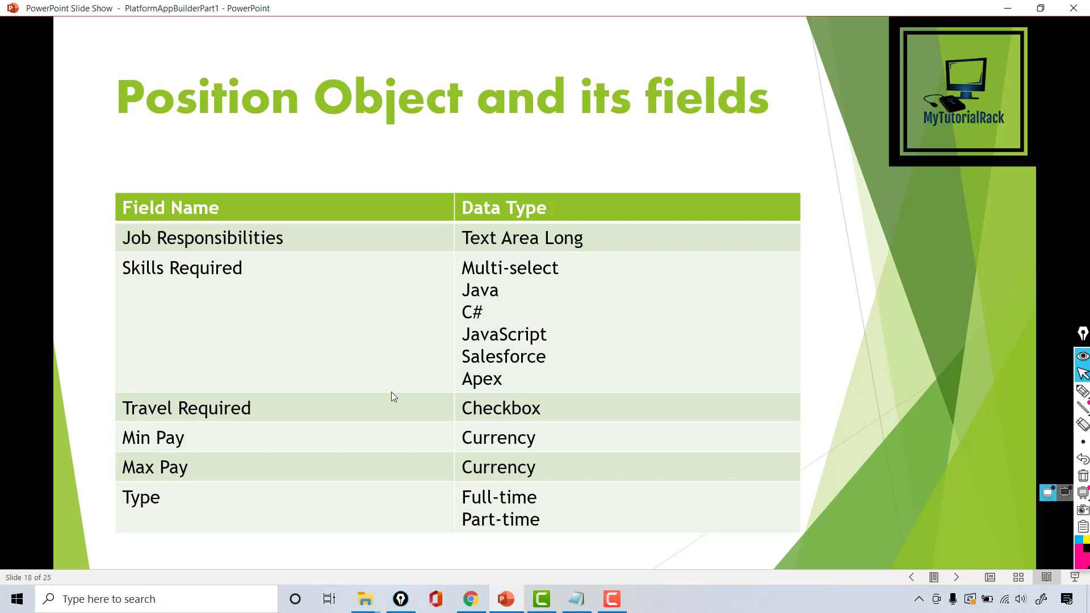
# Switch to Salesforce Schema Builder and add a Rich Text Area field labelled Job Responsibilities to the Position object, keeping the default length and visible lines.
pyautogui.click(485, 607)
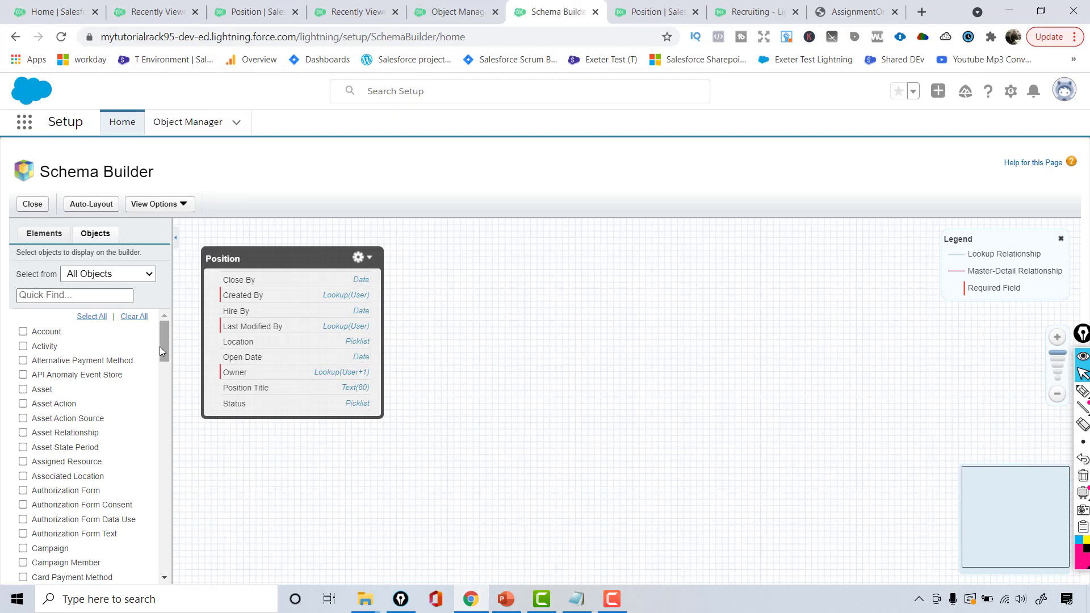
pyautogui.click(506, 599)
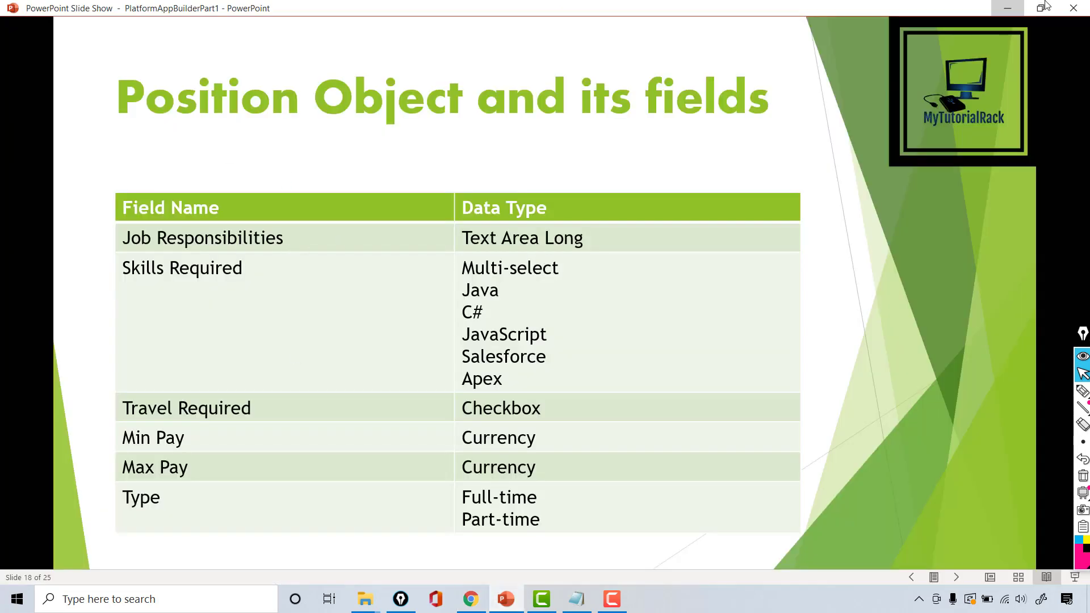
pyautogui.click(1008, 8)
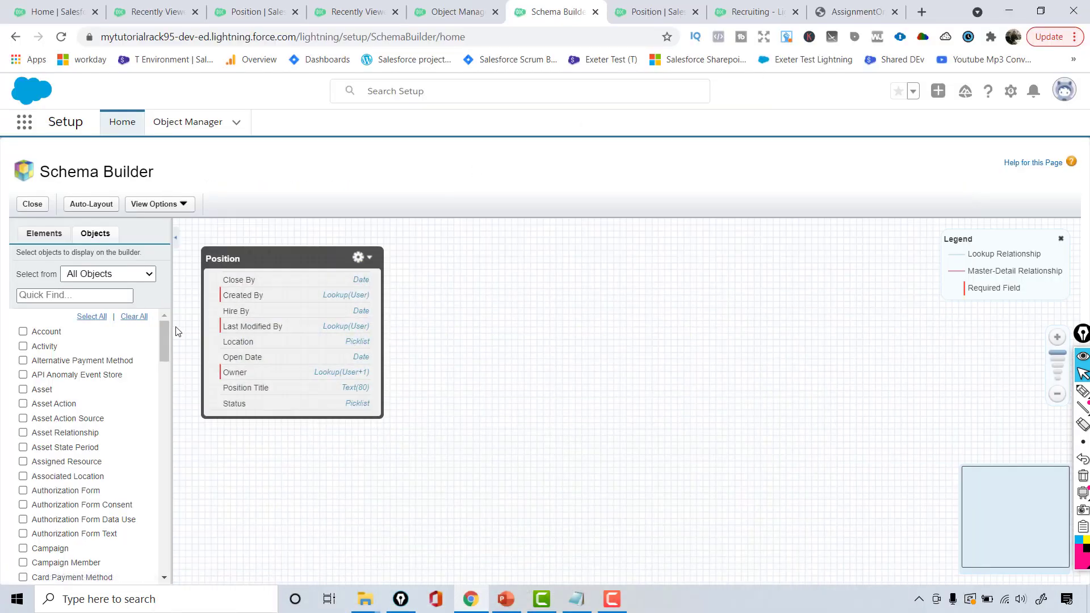
pyautogui.moveTo(162, 343); pyautogui.dragTo(164, 422)
pyautogui.click(44, 233)
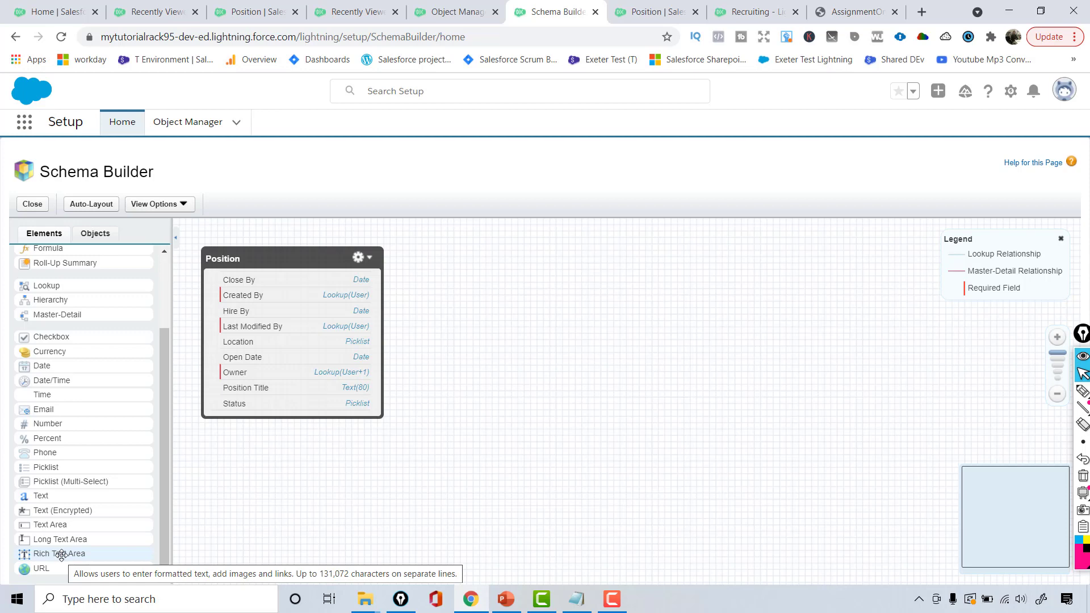
pyautogui.moveTo(62, 555); pyautogui.dragTo(252, 403)
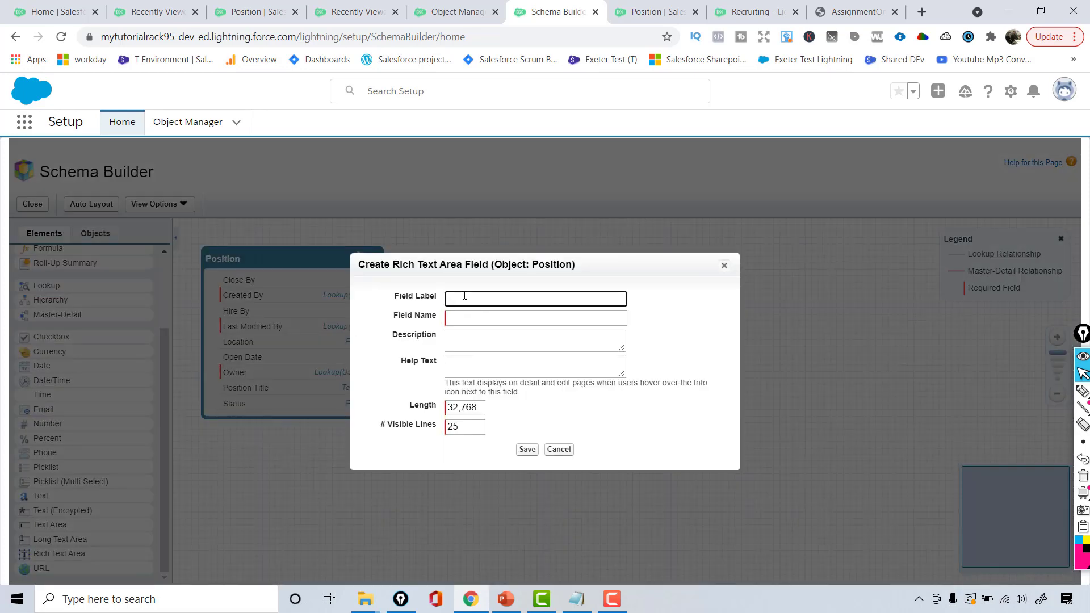
pyautogui.click(464, 297)
pyautogui.write('Job-Responsibilities')
pyautogui.press('Tab')
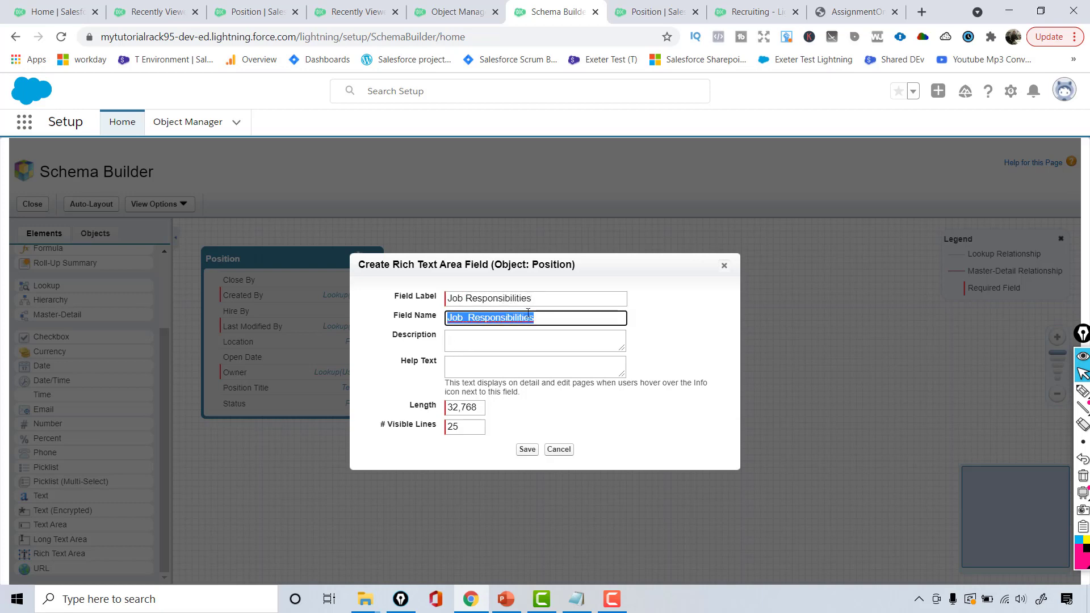
pyautogui.doubleClick(449, 406)
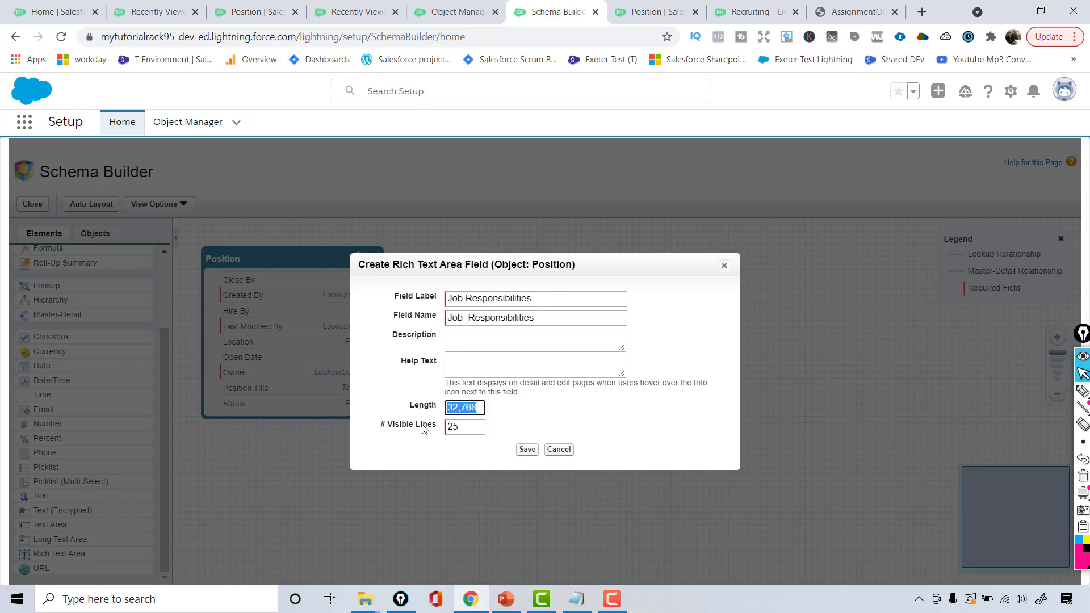
pyautogui.doubleClick(446, 426)
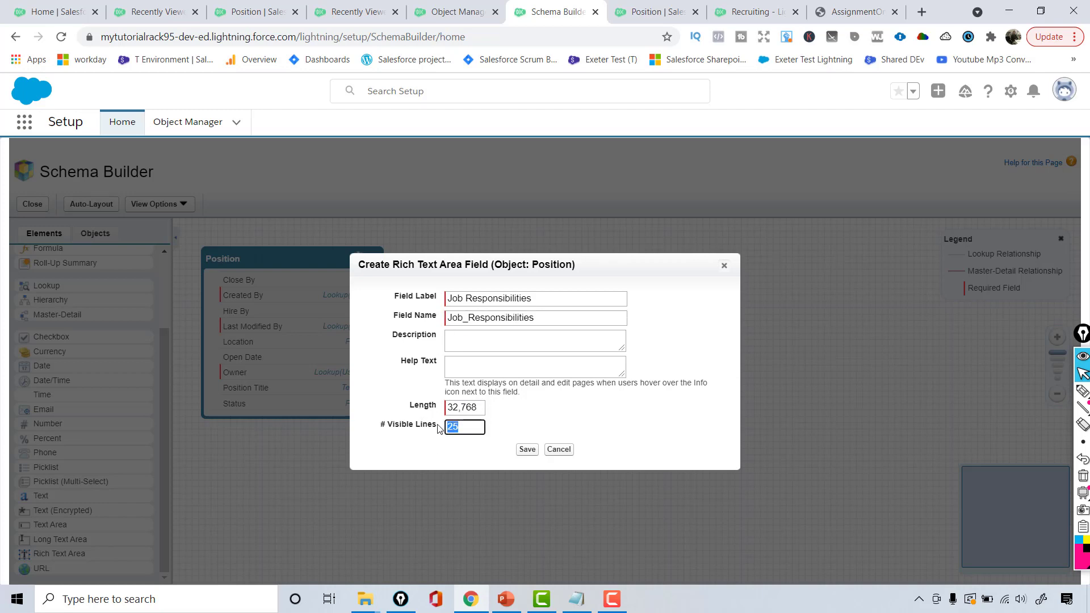
pyautogui.click(526, 451)
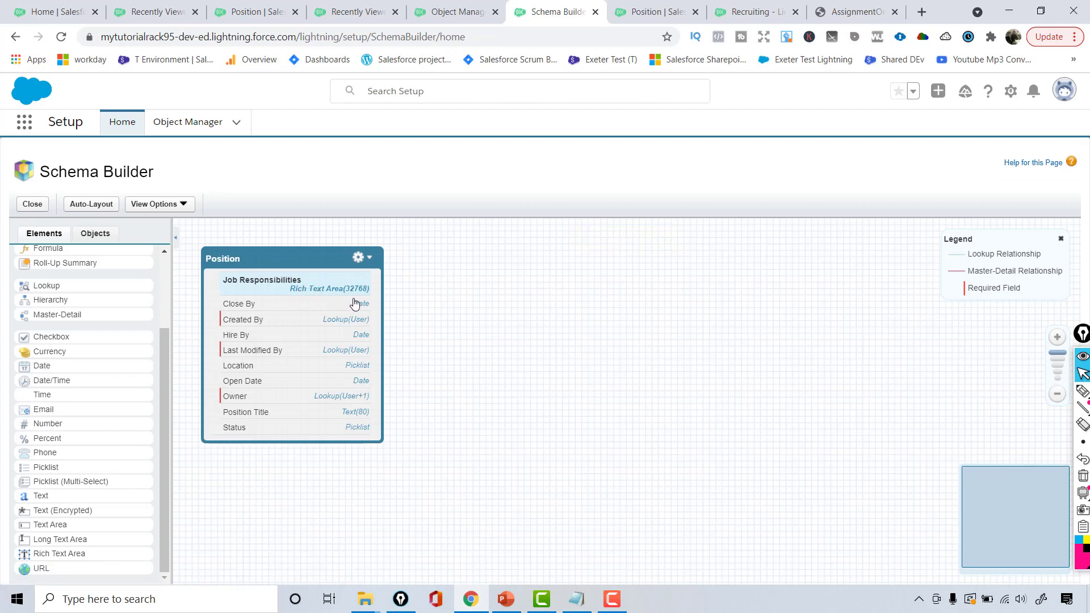
# Check the field list slide in PowerPoint, return to Schema Builder and start a multi-select picklist field labelled Skills Required on the Position object.
pyautogui.click(506, 599)
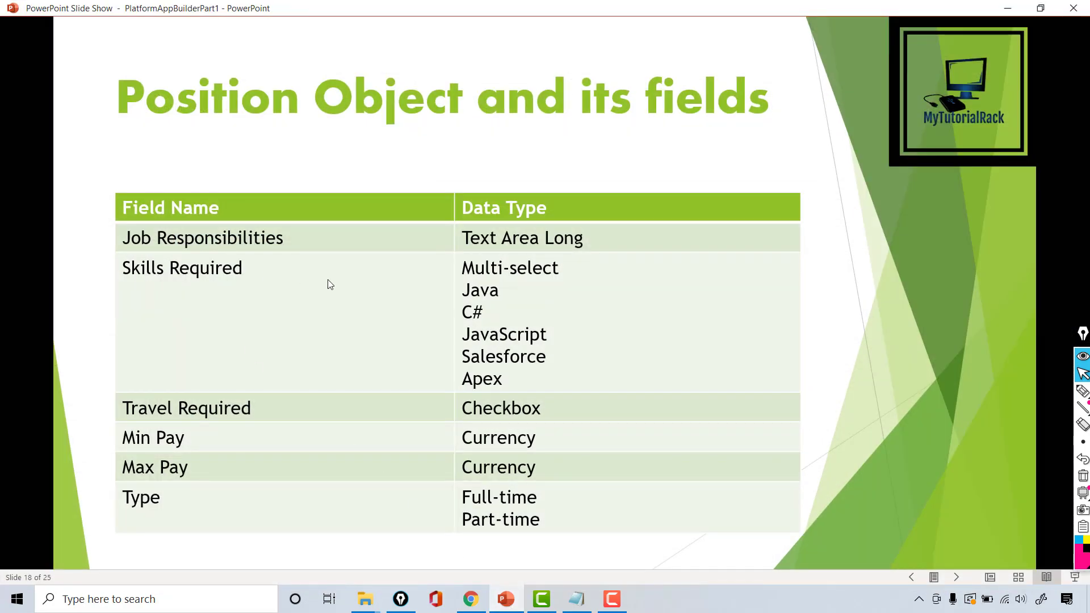
pyautogui.click(1007, 8)
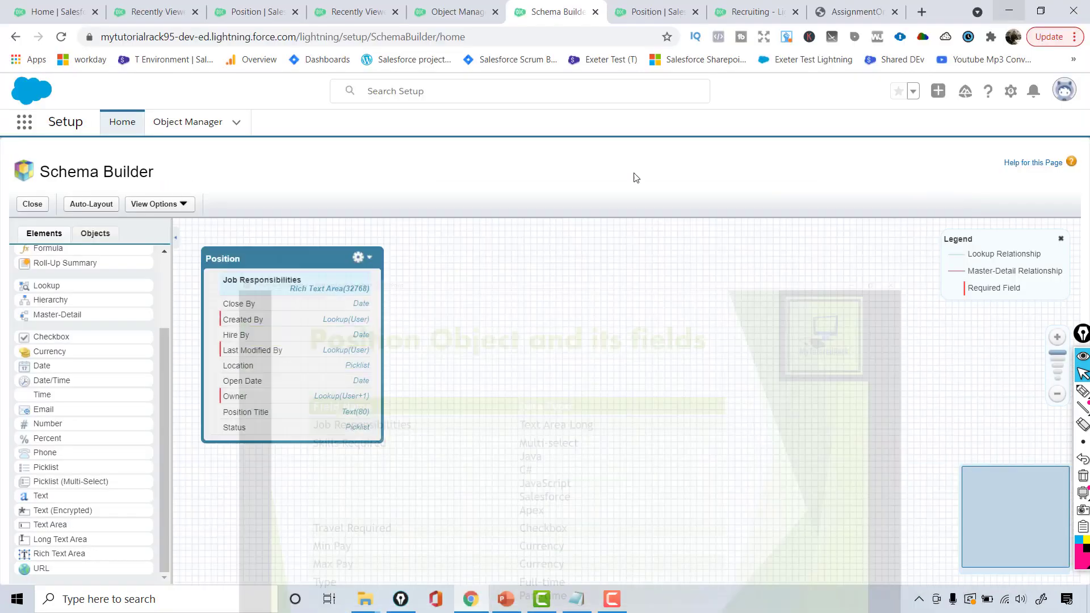
pyautogui.moveTo(159, 435)
pyautogui.mouseDown()
pyautogui.moveTo(162, 385)
pyautogui.moveTo(160, 439)
pyautogui.mouseUp()
pyautogui.moveTo(86, 482); pyautogui.dragTo(280, 415)
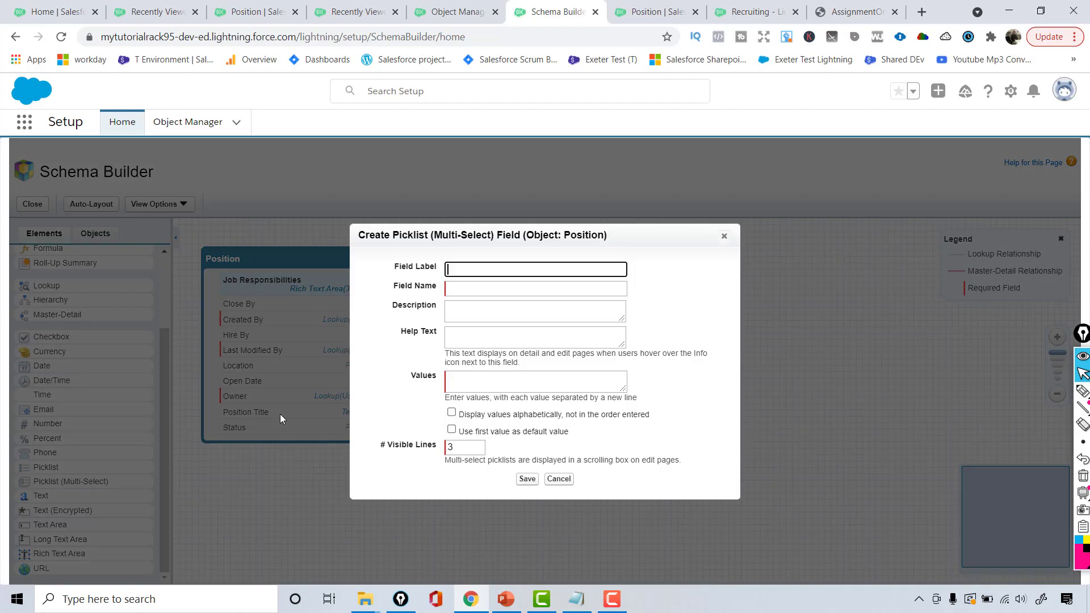
pyautogui.click(507, 265)
pyautogui.write('Skills Required')
pyautogui.press('Tab')
# Enter the picklist values Apex, Salesforce CRM, C#, Java, JavaScript and Microsoft Office, each on its own line.
pyautogui.click(474, 384)
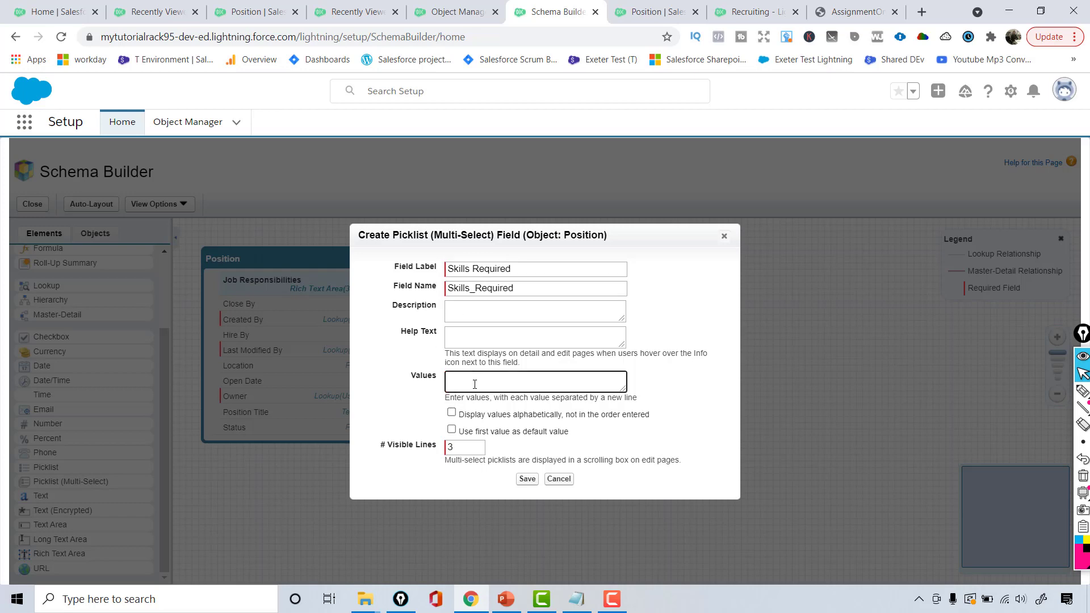
pyautogui.write('Apex')
pyautogui.press('Return')
pyautogui.write('Salesforce CRM')
pyautogui.press('Return')
pyautogui.moveTo(623, 390); pyautogui.dragTo(642, 462)
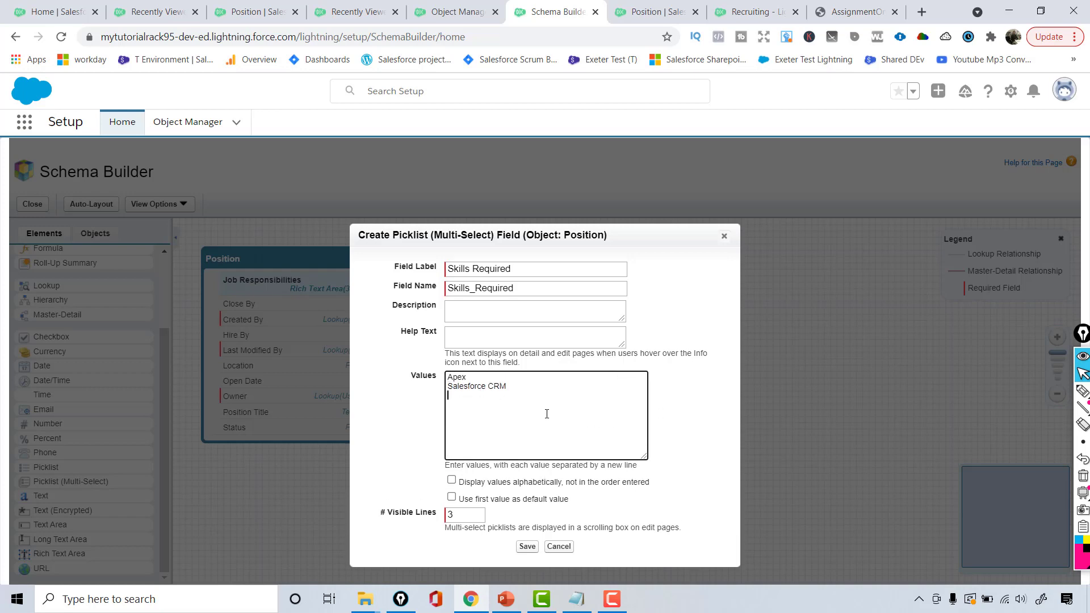
pyautogui.write('C#')
pyautogui.press('Return')
pyautogui.write('Java')
pyautogui.write('Javs')
pyautogui.write('Script')
pyautogui.press('Return')
pyautogui.write('Micrrosoft Office')
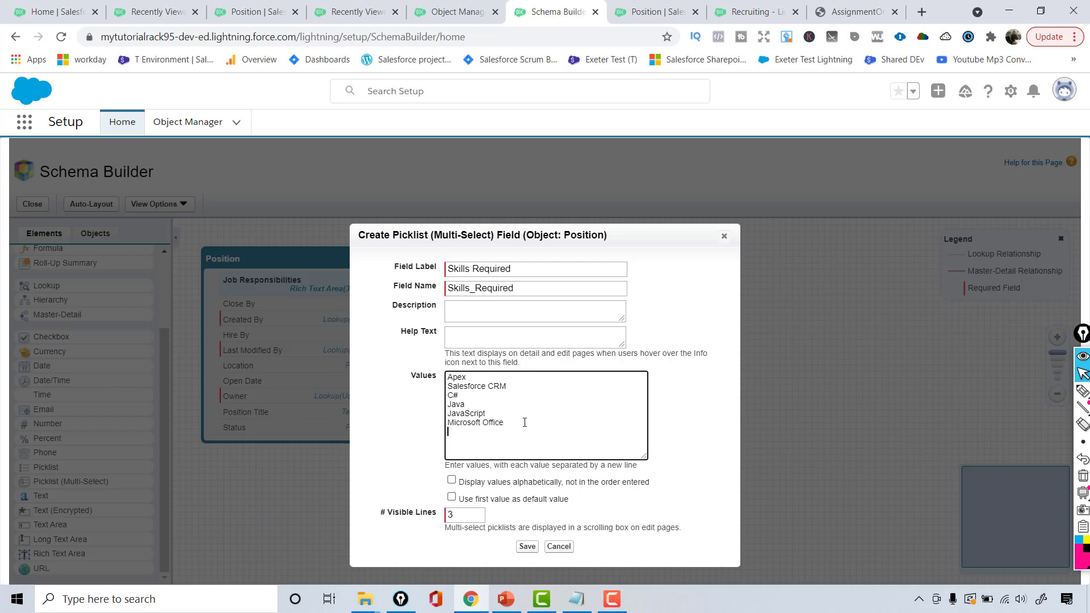
# Add Html and CSS to the picklist values and save the Skills Required field.
pyautogui.moveTo(525, 422); pyautogui.dragTo(438, 387)
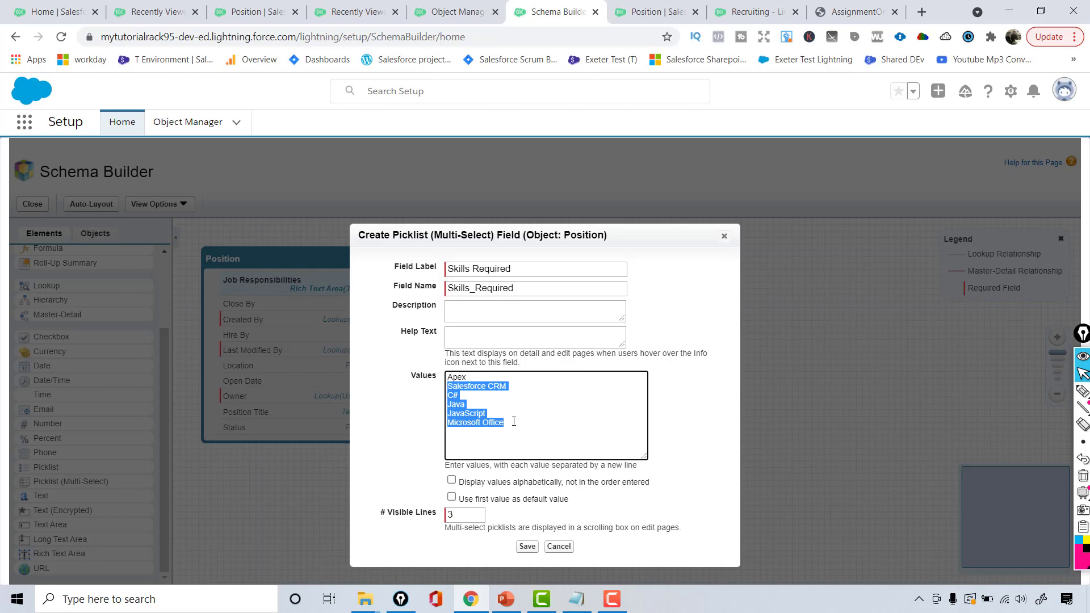
pyautogui.click(485, 450)
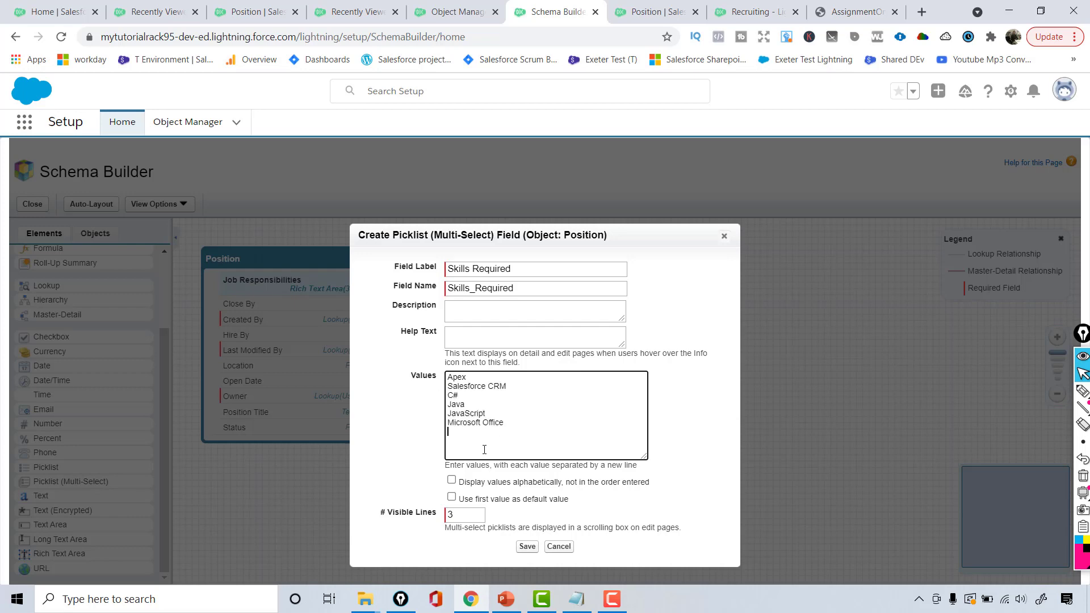
pyautogui.write('Html')
pyautogui.press('Return')
pyautogui.write('CSS')
pyautogui.moveTo(479, 449); pyautogui.dragTo(439, 373)
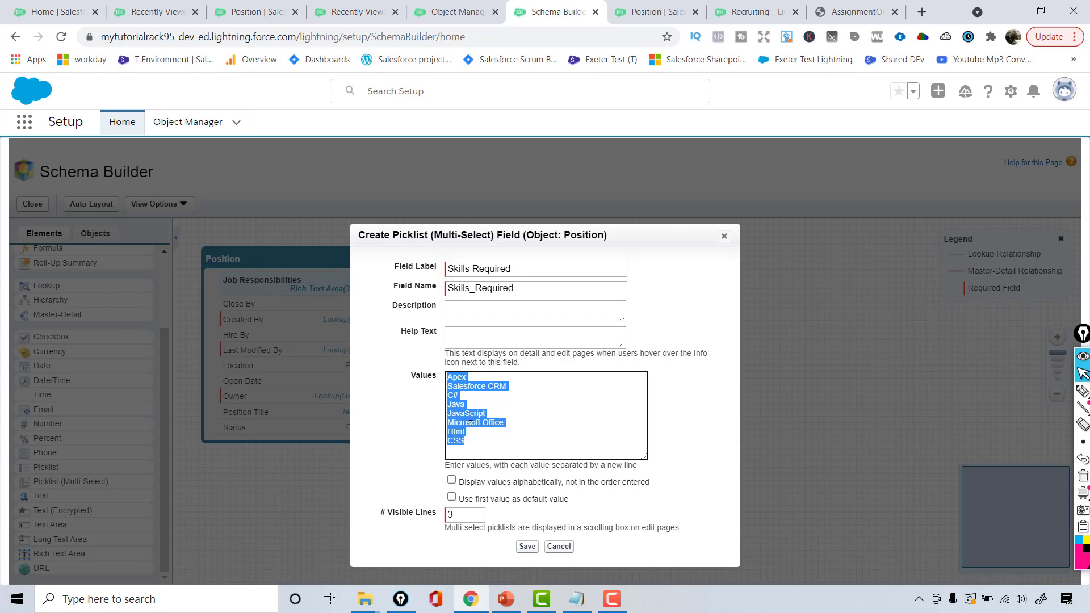
pyautogui.click(527, 547)
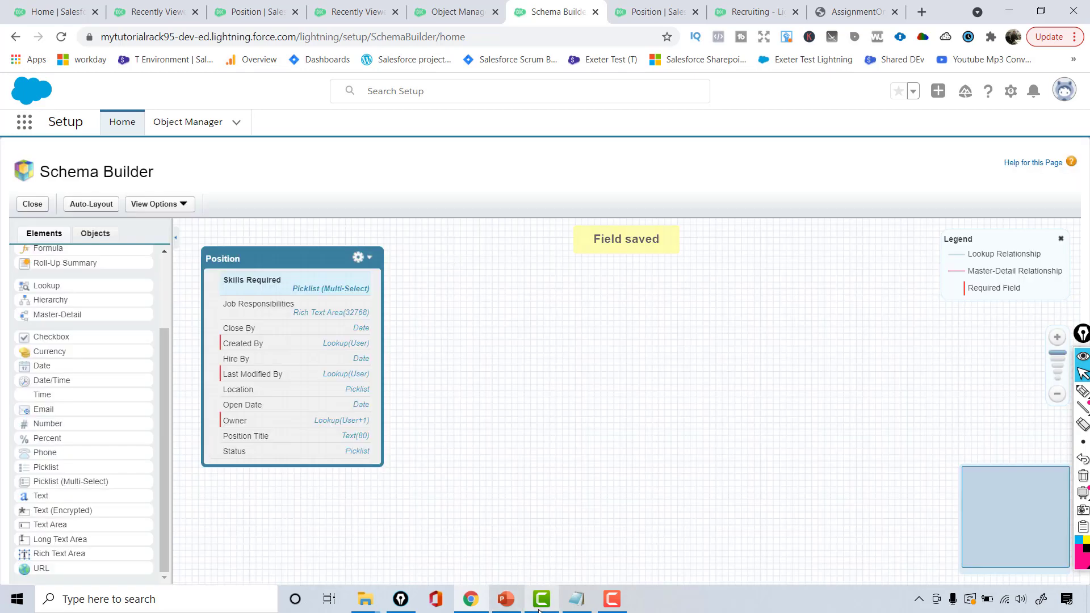
# Check the slide in PowerPoint, then add a checkbox field labelled Is travel Required to Position in Schema Builder, with Unchecked as default.
pyautogui.click(516, 608)
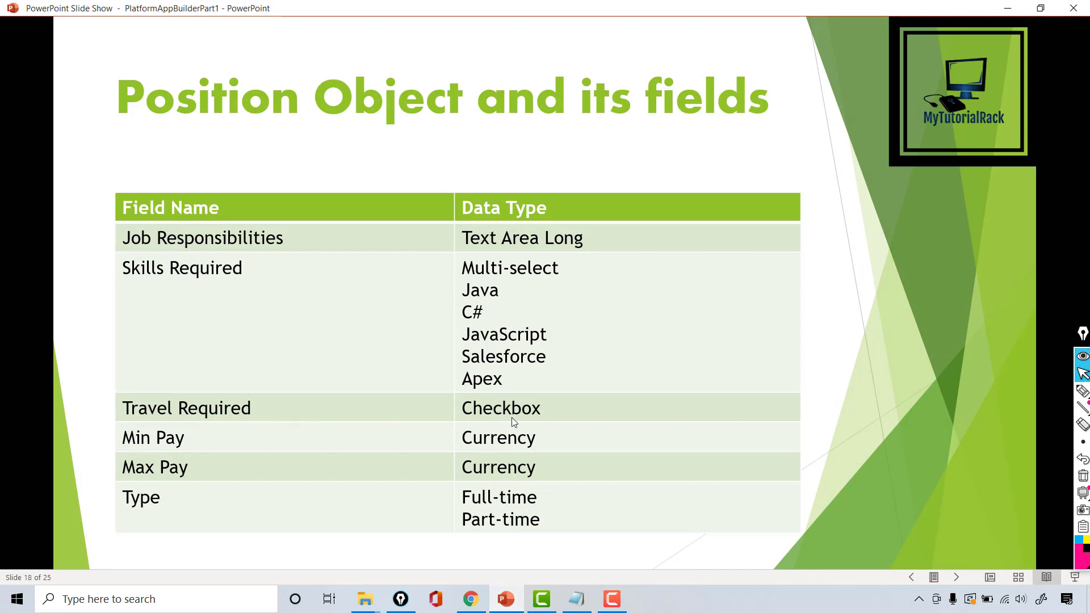
pyautogui.click(1008, 8)
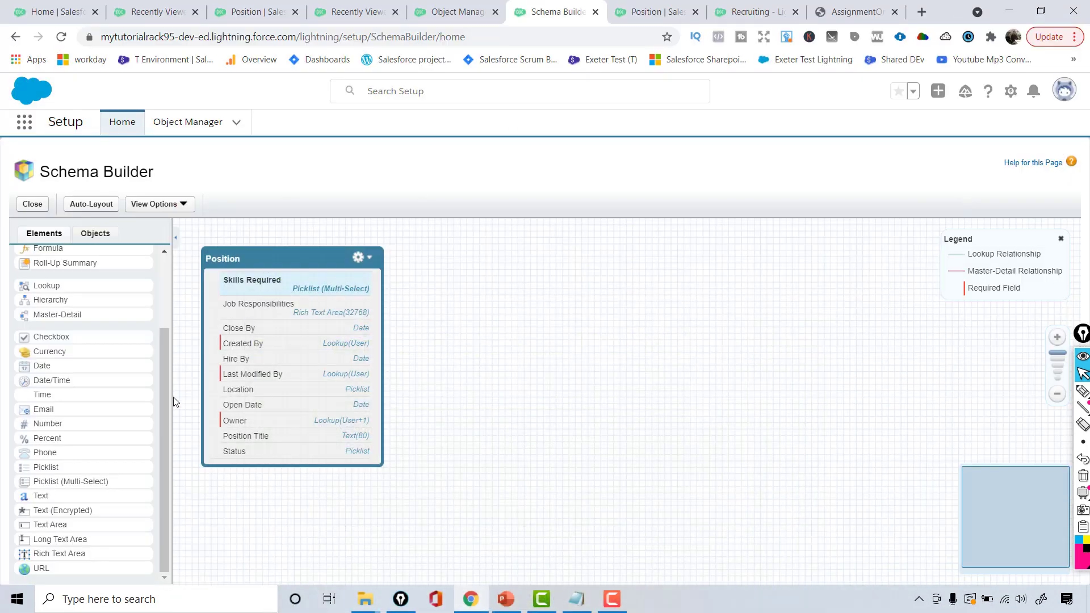
pyautogui.moveTo(73, 339); pyautogui.dragTo(253, 314)
pyautogui.write('Is ')
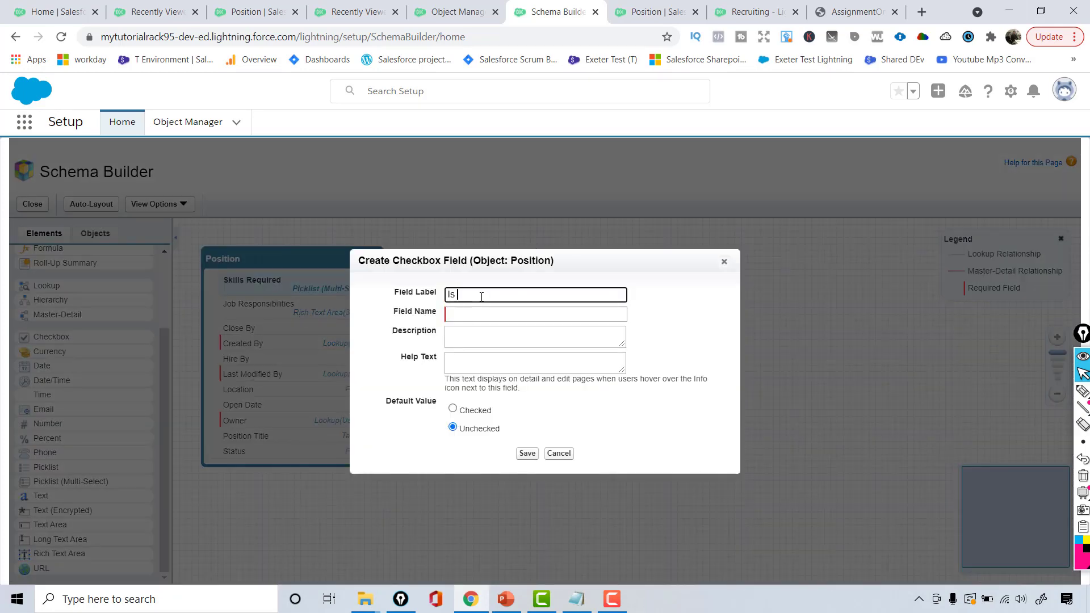
pyautogui.write('travel Required')
pyautogui.press('Tab')
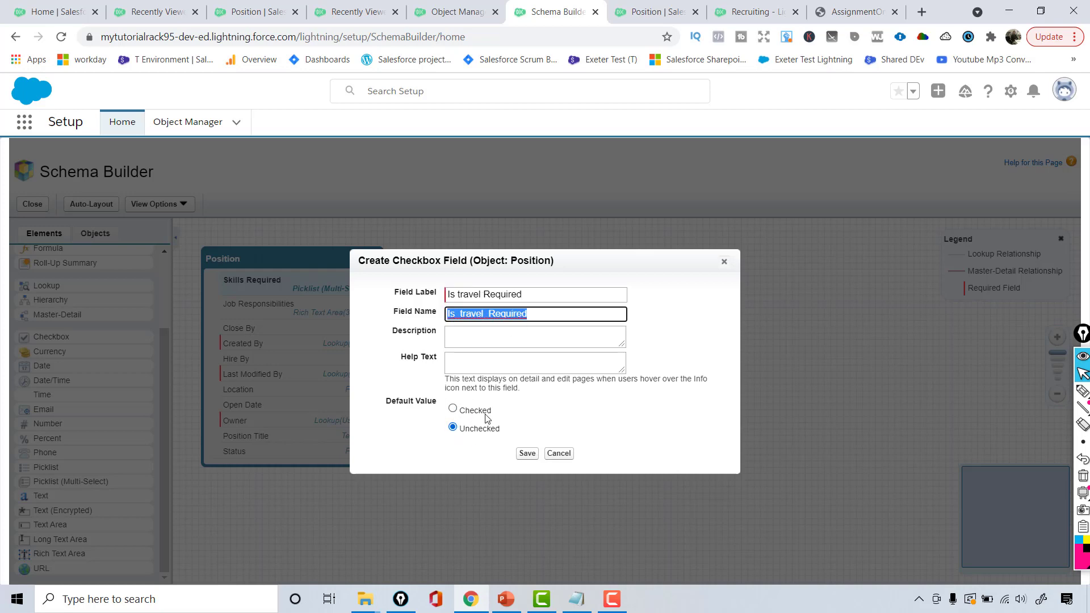
pyautogui.click(527, 453)
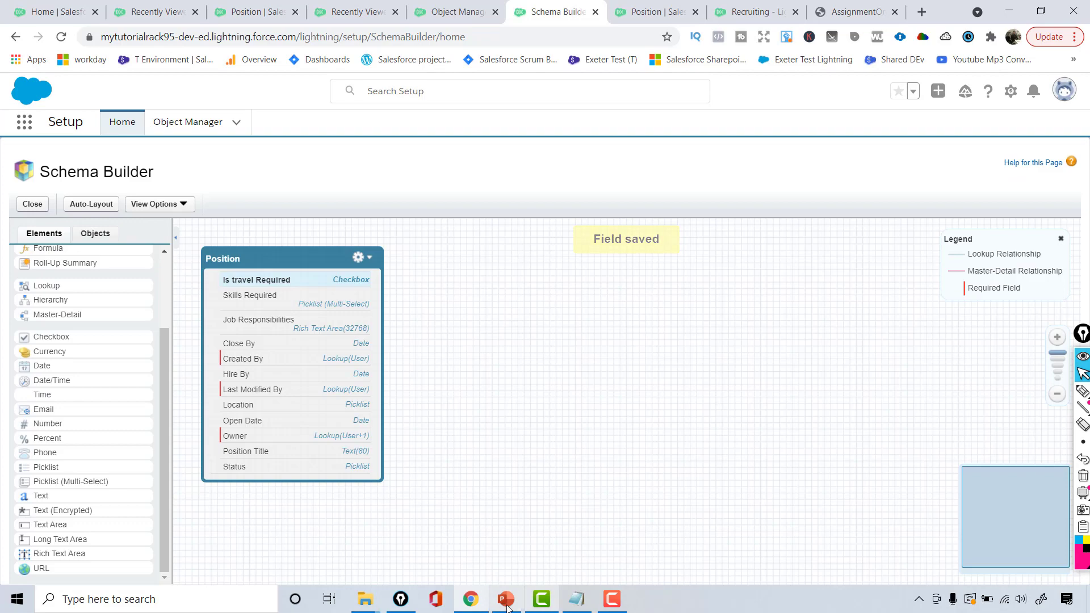
# Check the slide in PowerPoint, then add a currency field labelled Min Pay to Position in Schema Builder with length 7 and 0 decimal places.
pyautogui.click(504, 605)
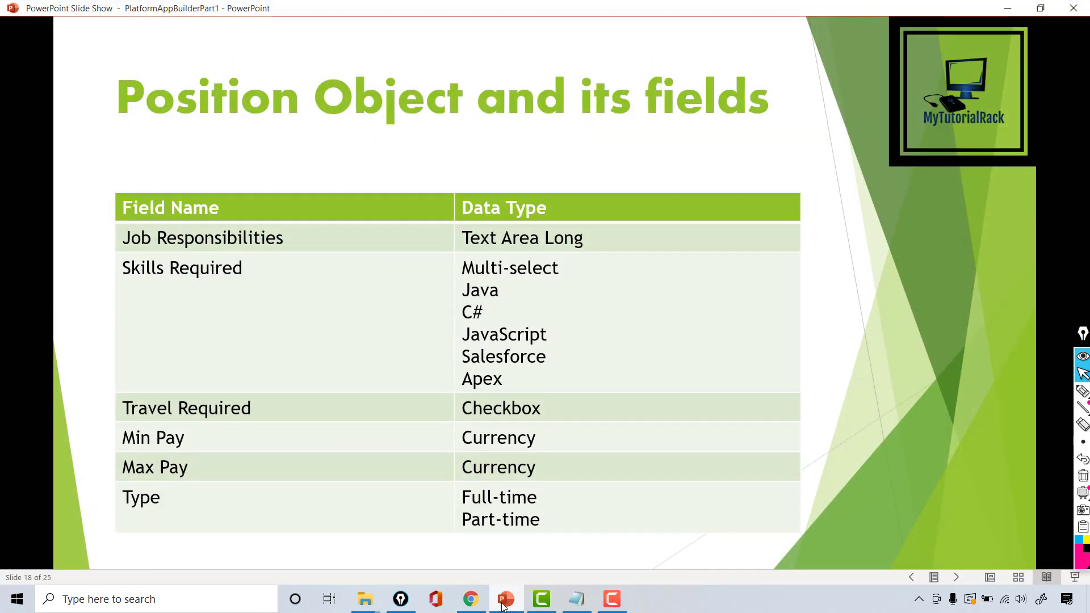
pyautogui.click(503, 605)
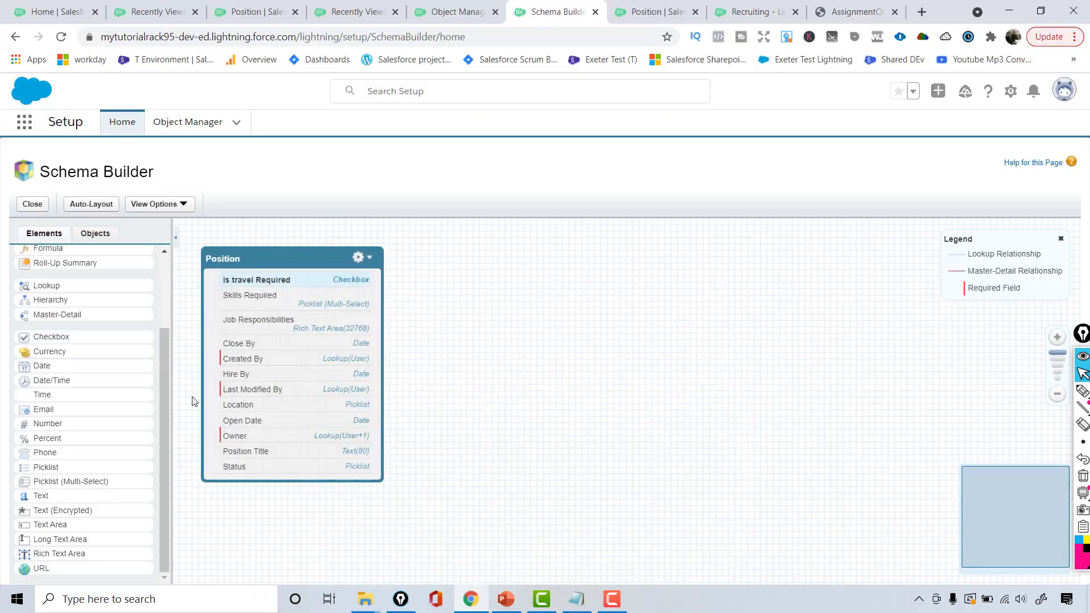
pyautogui.moveTo(51, 351); pyautogui.dragTo(281, 326)
pyautogui.click(516, 270)
pyautogui.write('Min Pay')
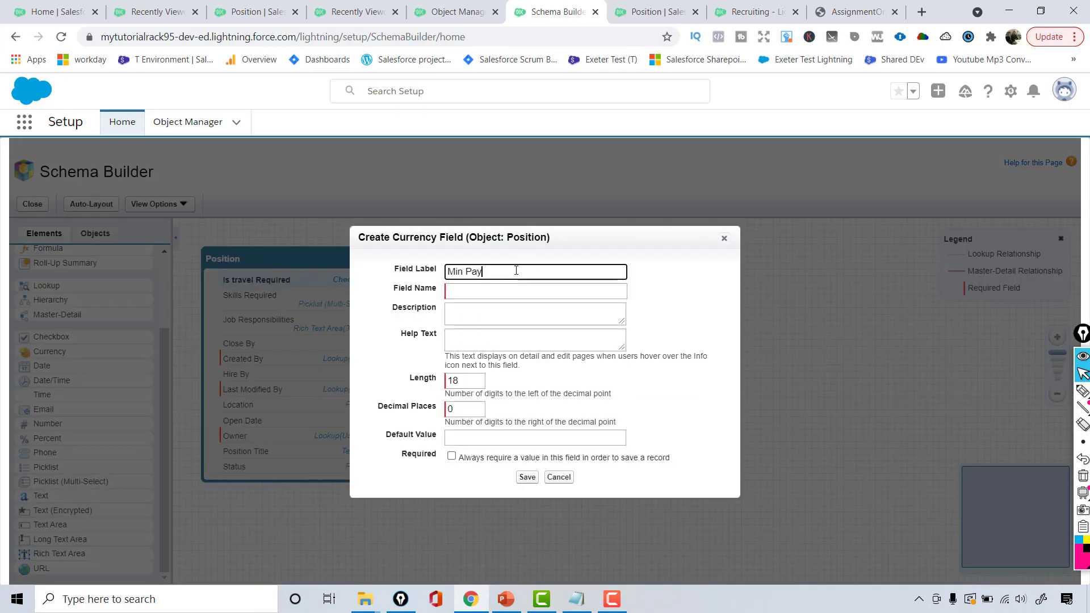
pyautogui.press('Tab')
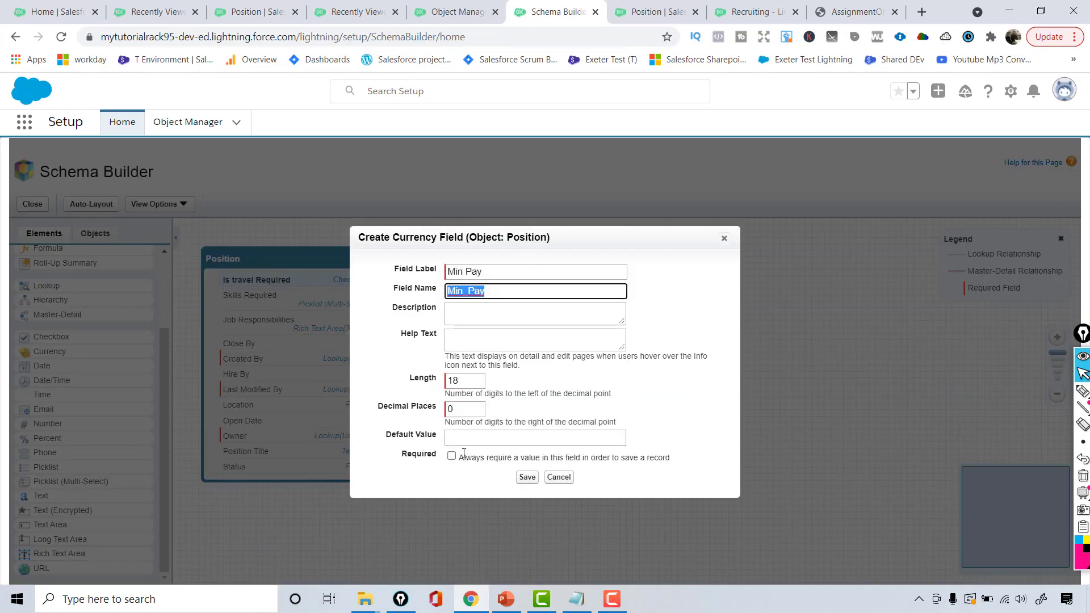
pyautogui.doubleClick(455, 379)
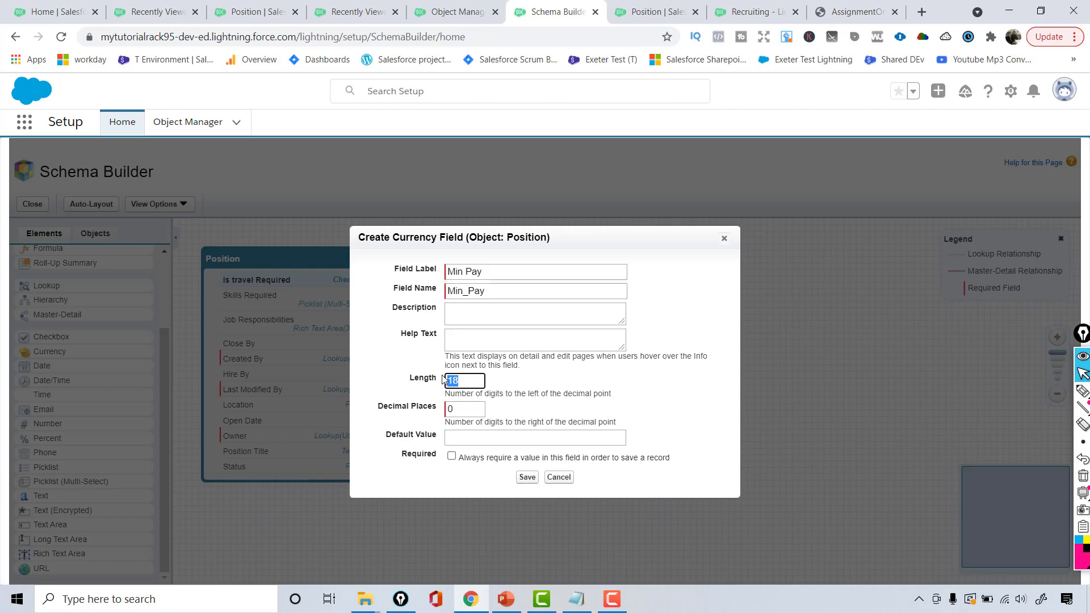
pyautogui.write('7')
pyautogui.click(454, 413)
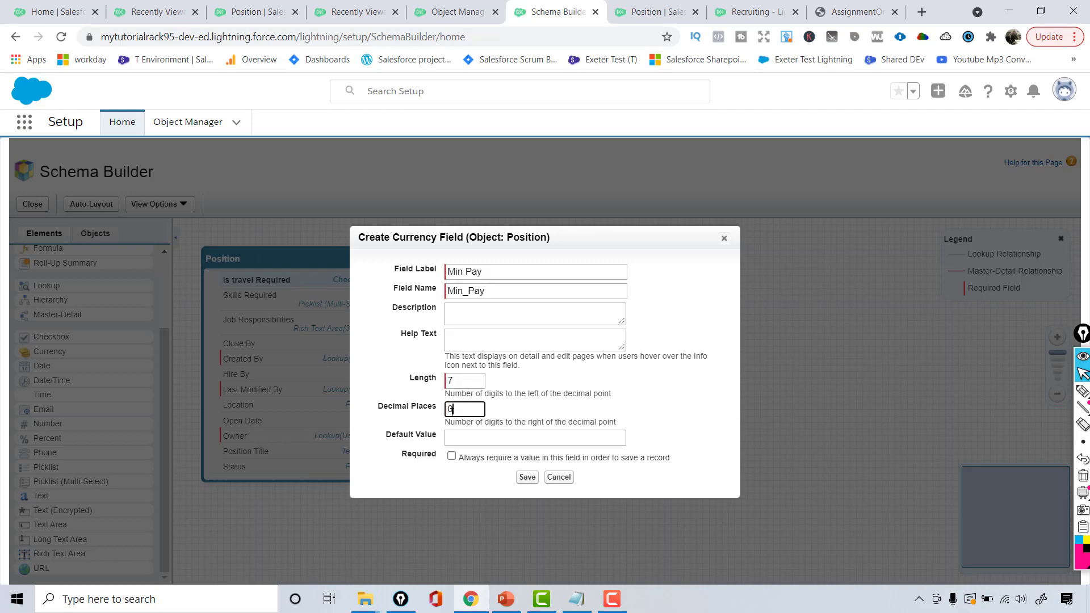
pyautogui.moveTo(454, 406); pyautogui.dragTo(441, 417)
pyautogui.click(527, 477)
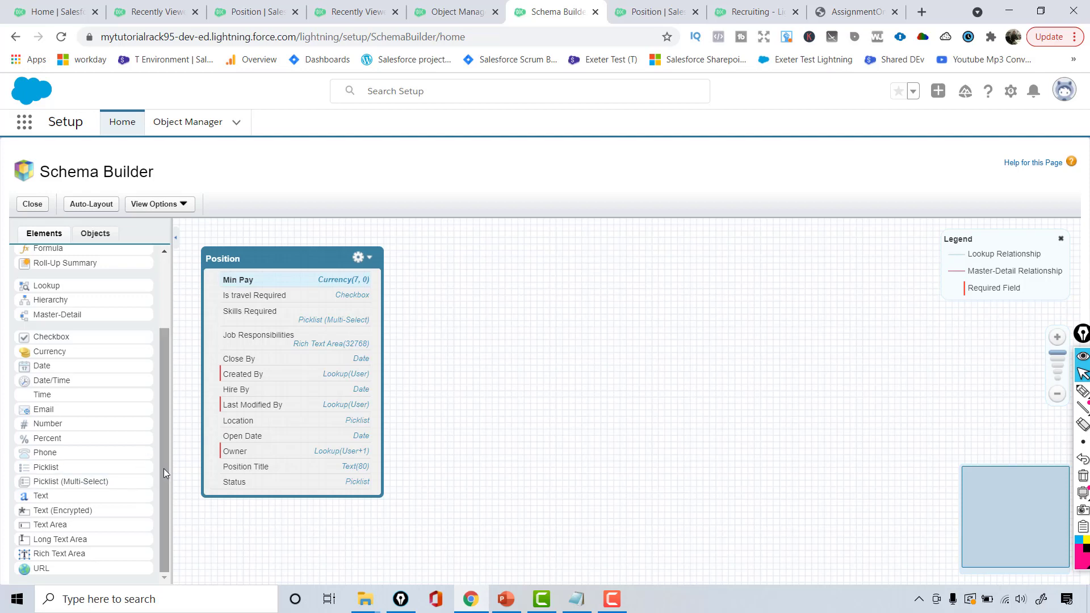
# Add a currency field labelled Max Pay to the Position object with length 8 and save it.
pyautogui.moveTo(162, 471); pyautogui.dragTo(166, 461)
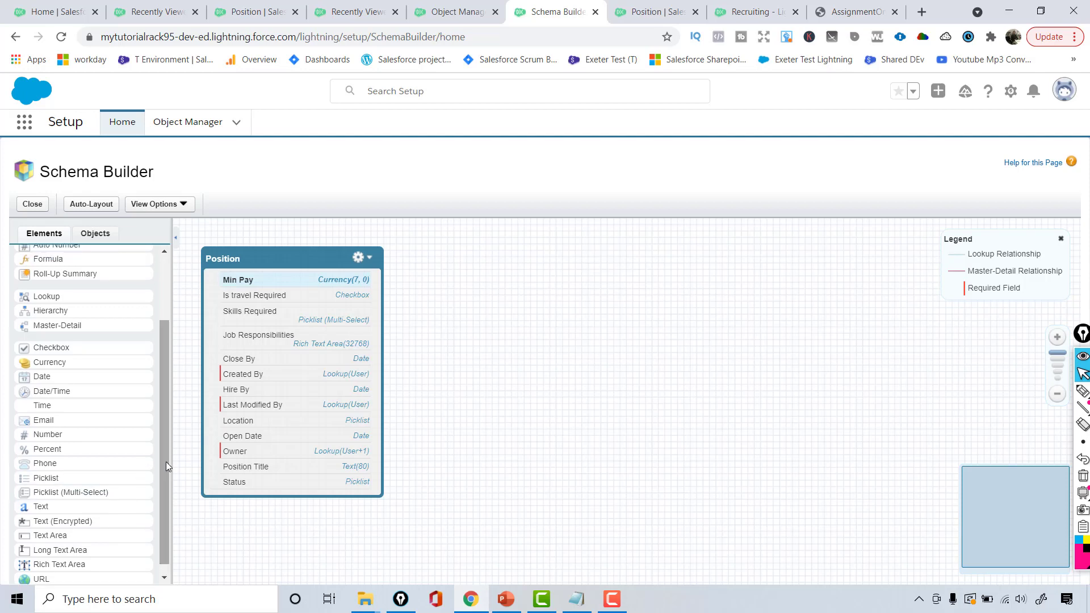
pyautogui.moveTo(50, 365); pyautogui.dragTo(273, 335)
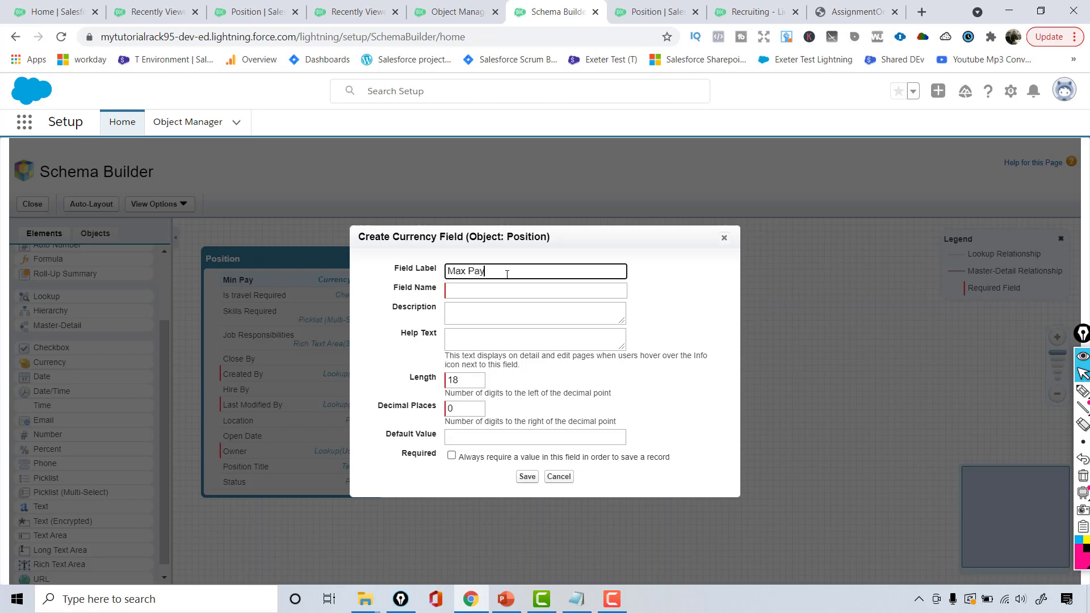
pyautogui.write('Max Pay')
pyautogui.press('Tab')
pyautogui.moveTo(470, 380); pyautogui.dragTo(440, 389)
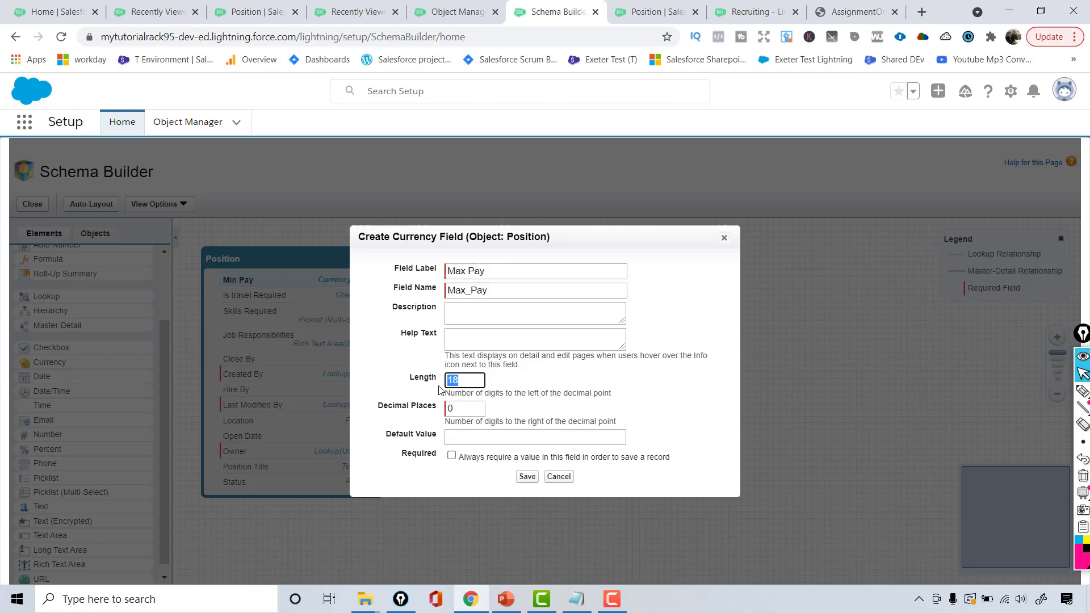
pyautogui.write('8')
pyautogui.click(523, 477)
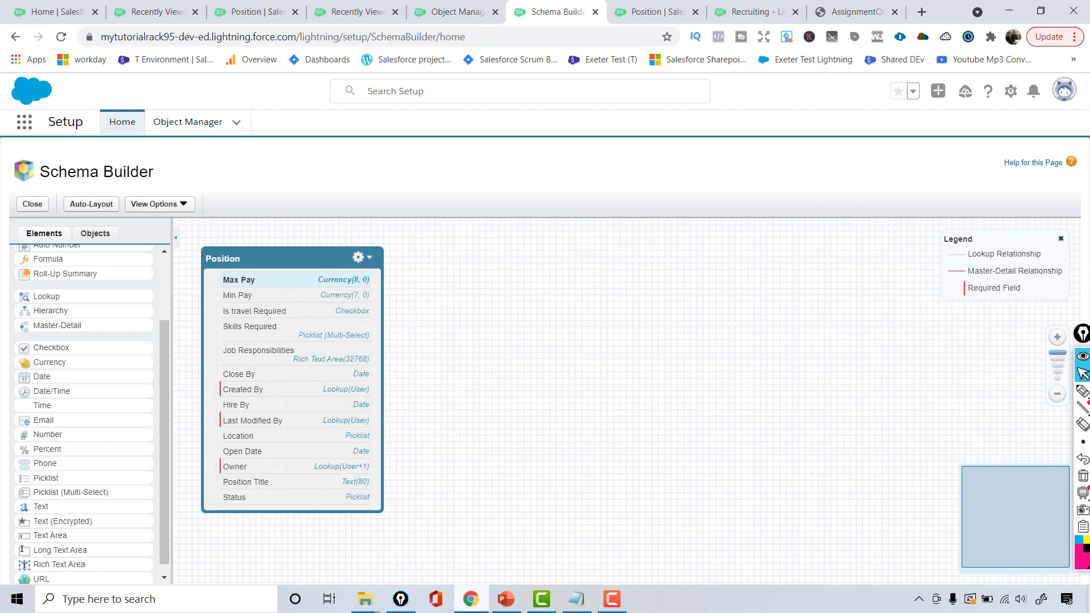
# Add a picklist field labelled Type to the Position object with the value Fulltime and save it.
pyautogui.moveTo(495, 605)
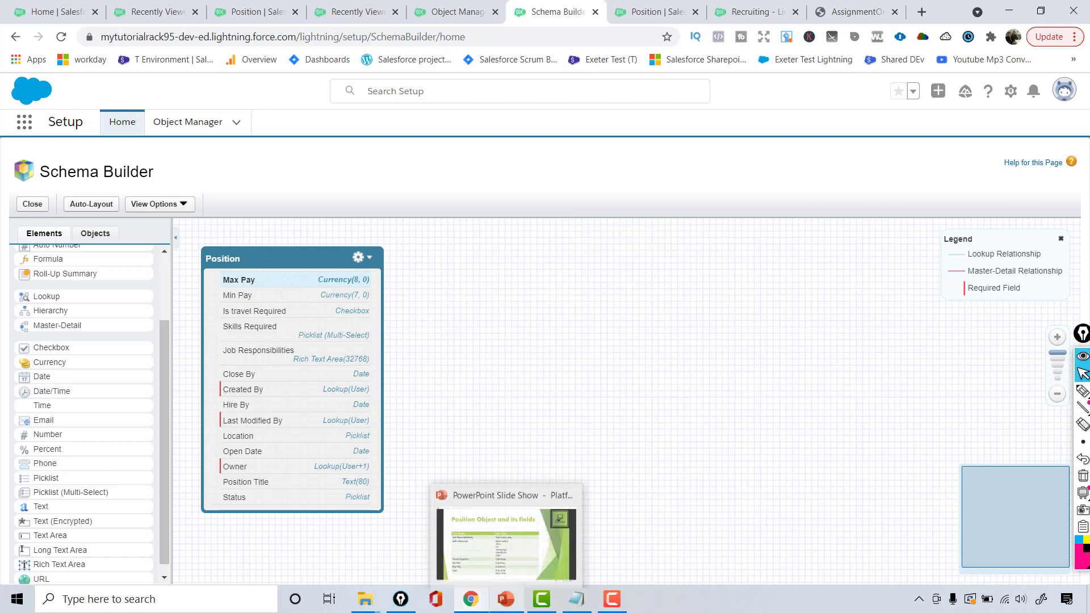
pyautogui.moveTo(495, 568)
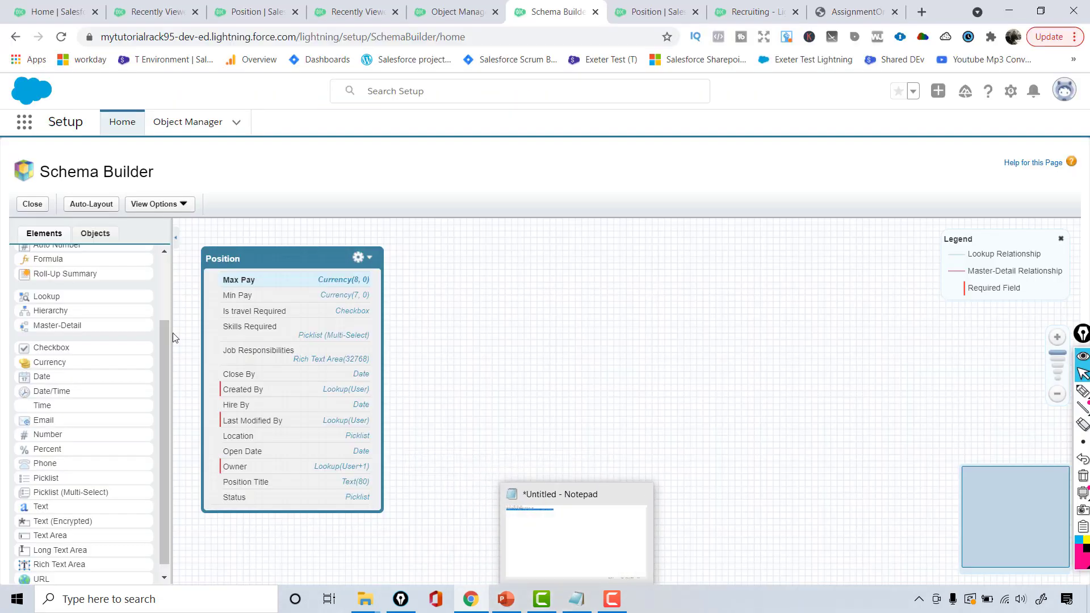
pyautogui.scroll(-1, 163, 420)
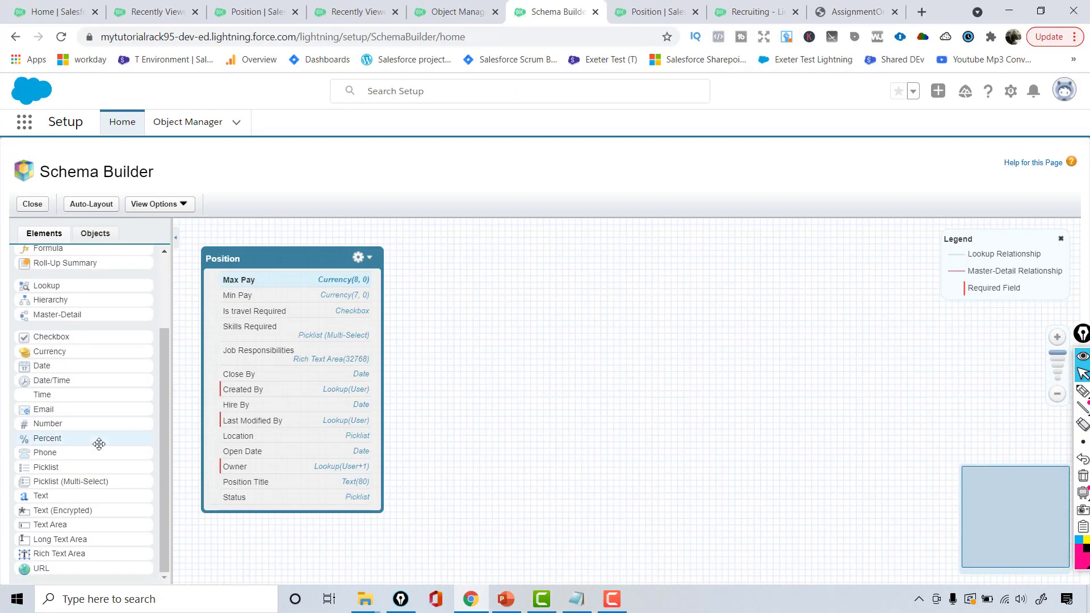
pyautogui.moveTo(72, 467); pyautogui.dragTo(231, 430)
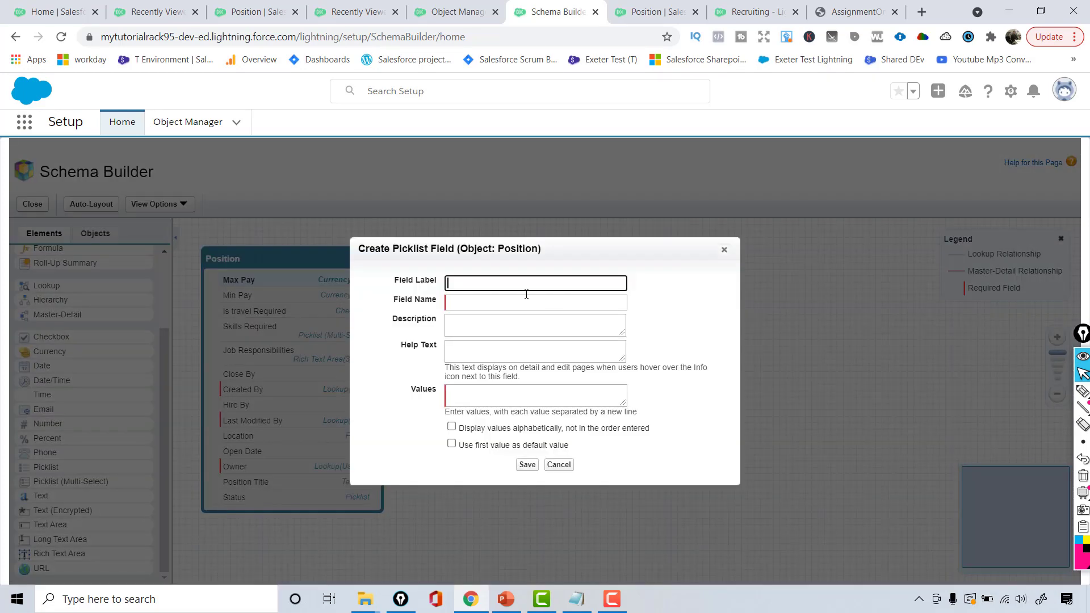
pyautogui.click(508, 285)
pyautogui.write('Type')
pyautogui.press('Tab')
pyautogui.click(483, 398)
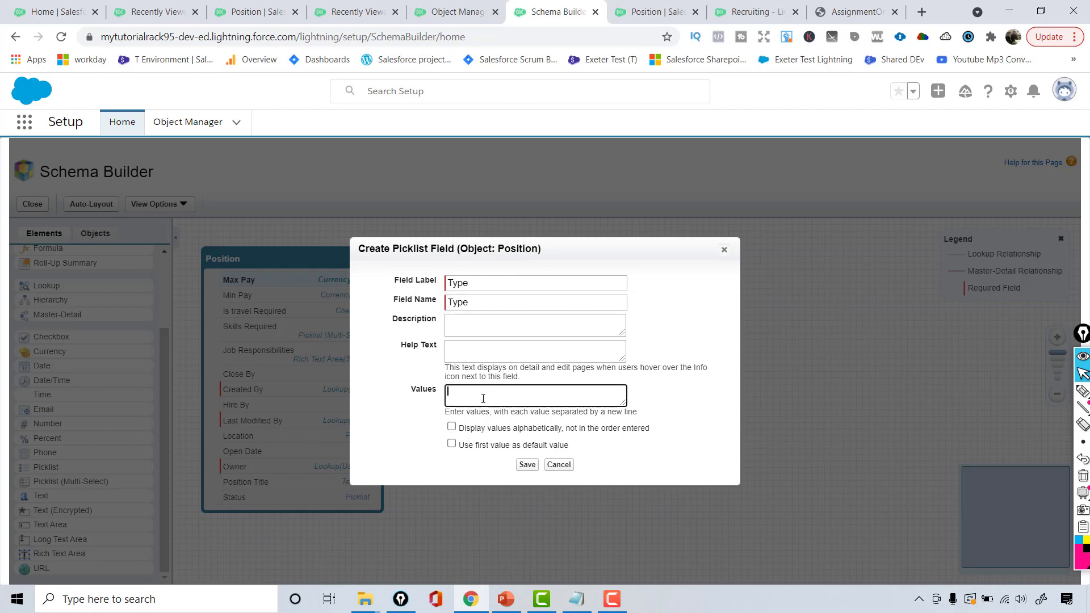
pyautogui.write('Fulltime')
pyautogui.click(527, 465)
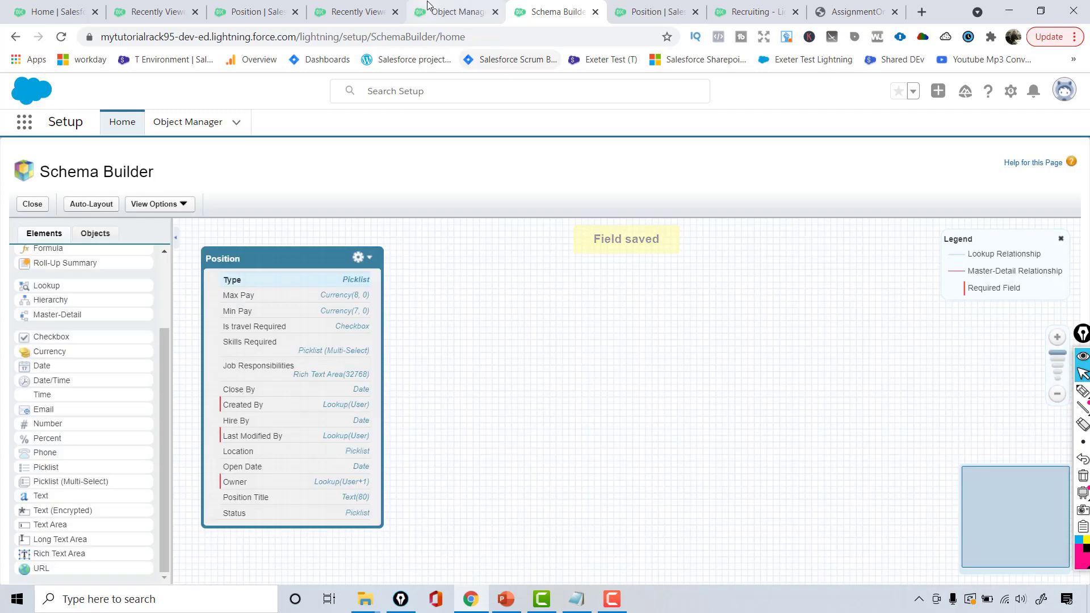
# Review the Position object's Fields & Relationships list in Object Manager for the newly created fields.
pyautogui.click(255, 11)
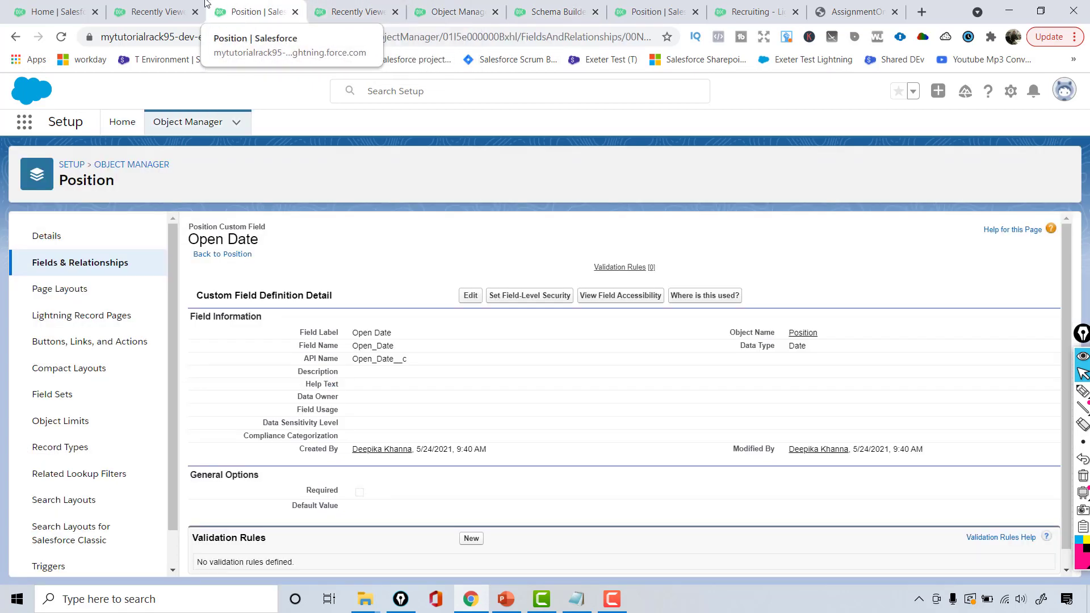
pyautogui.click(107, 262)
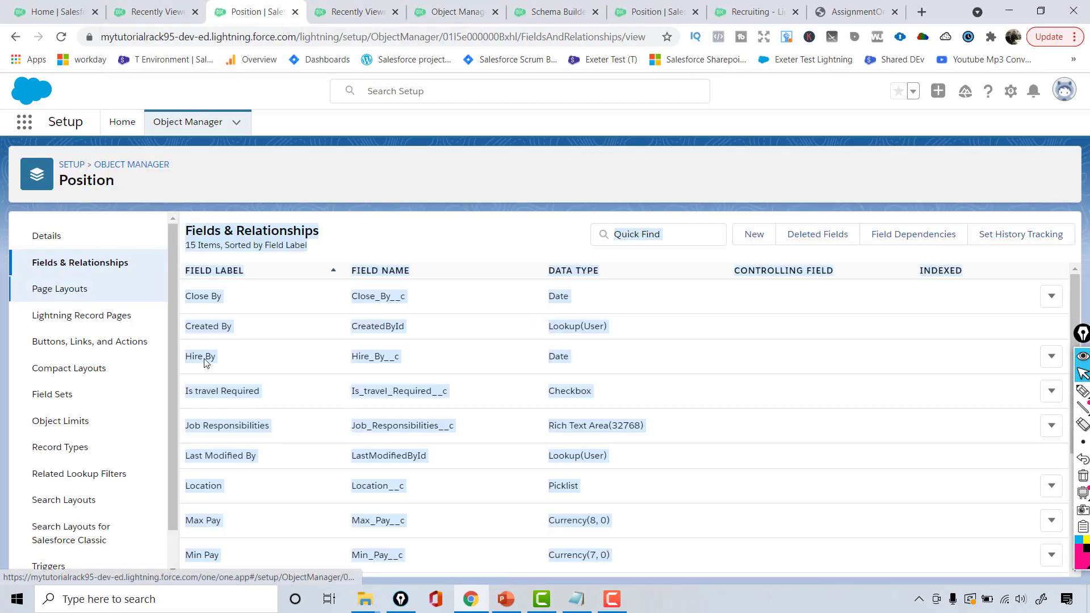
pyautogui.click(426, 234)
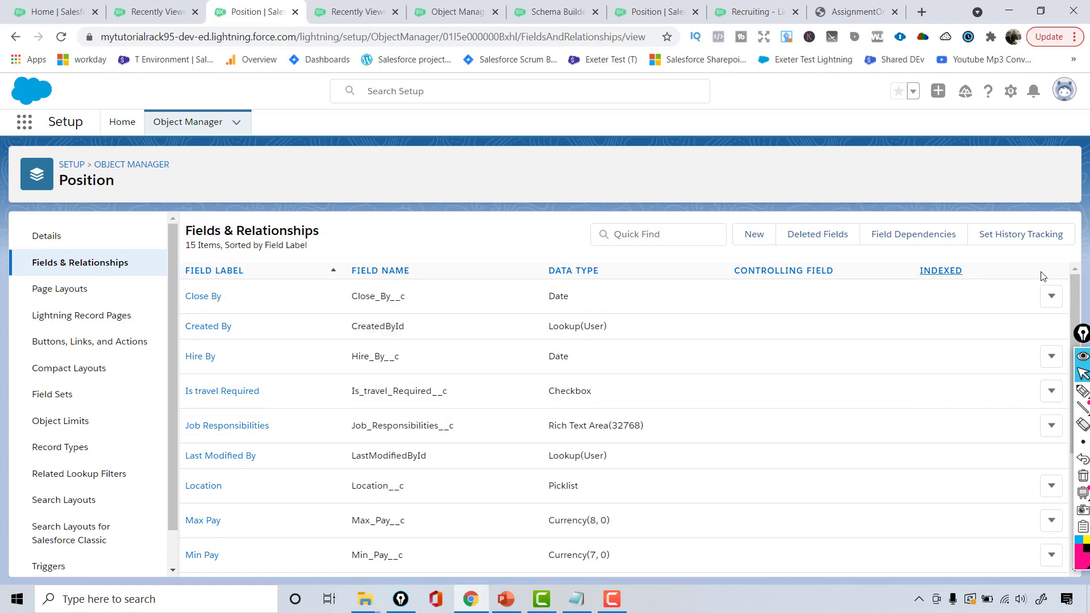
pyautogui.moveTo(1077, 295); pyautogui.dragTo(820, 130)
# Open the new Position record form in the Recruiting app to check which fields it offers.
pyautogui.click(165, 10)
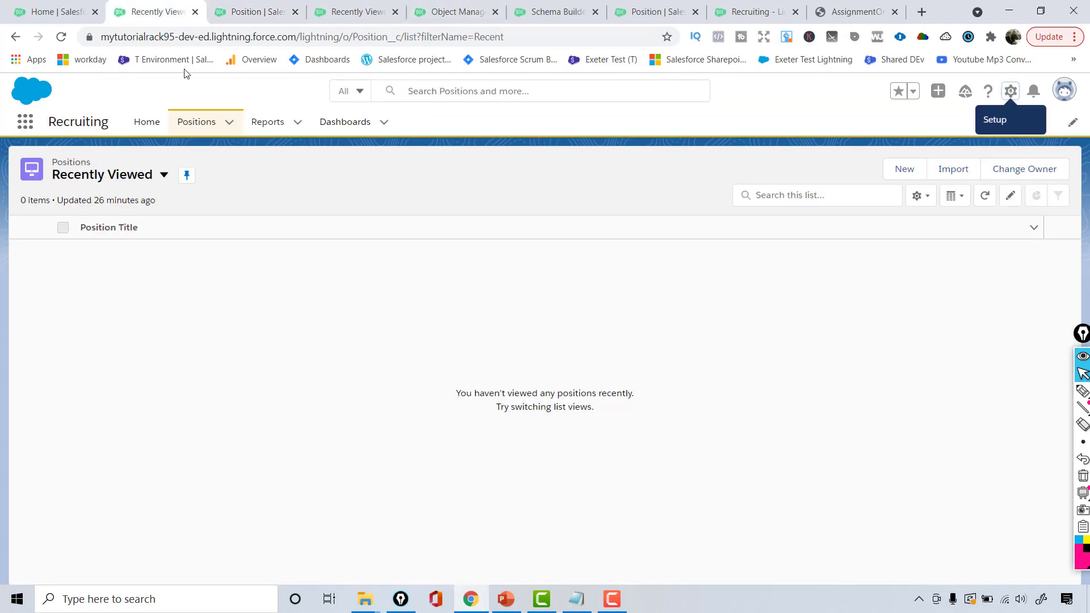
pyautogui.click(904, 169)
pyautogui.click(838, 198)
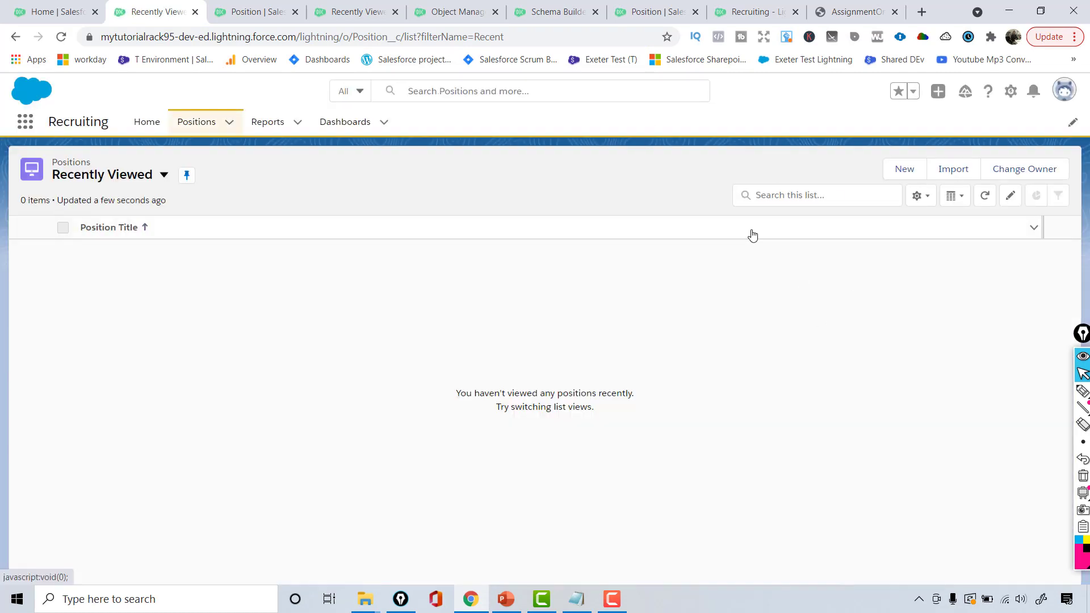
pyautogui.click(905, 169)
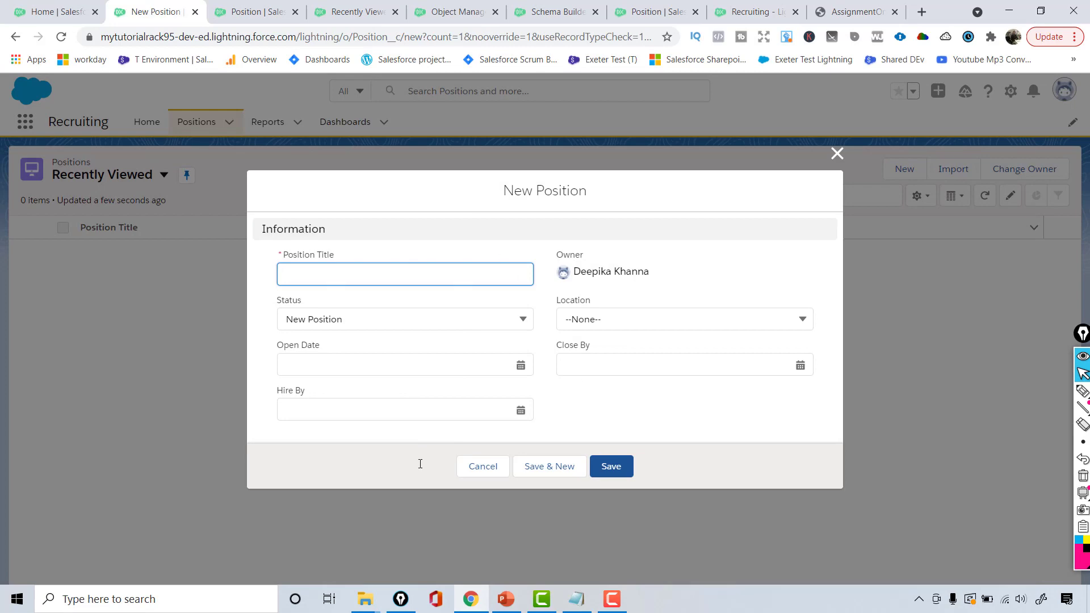
# Open the Position Layout page layout of the Position object for editing at its Position Detail area.
pyautogui.click(260, 10)
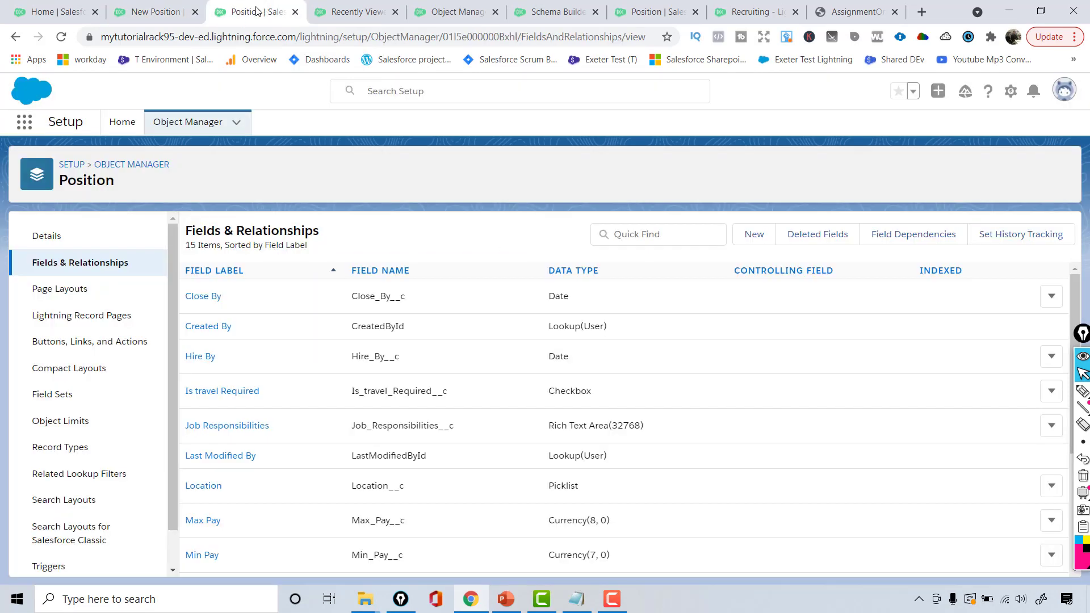
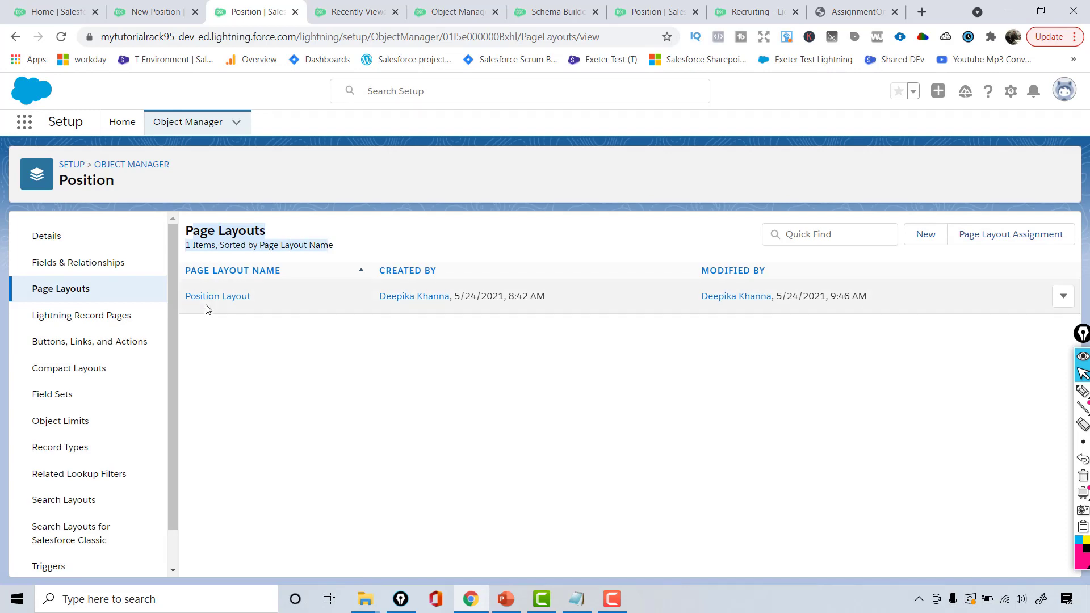
pyautogui.click(224, 297)
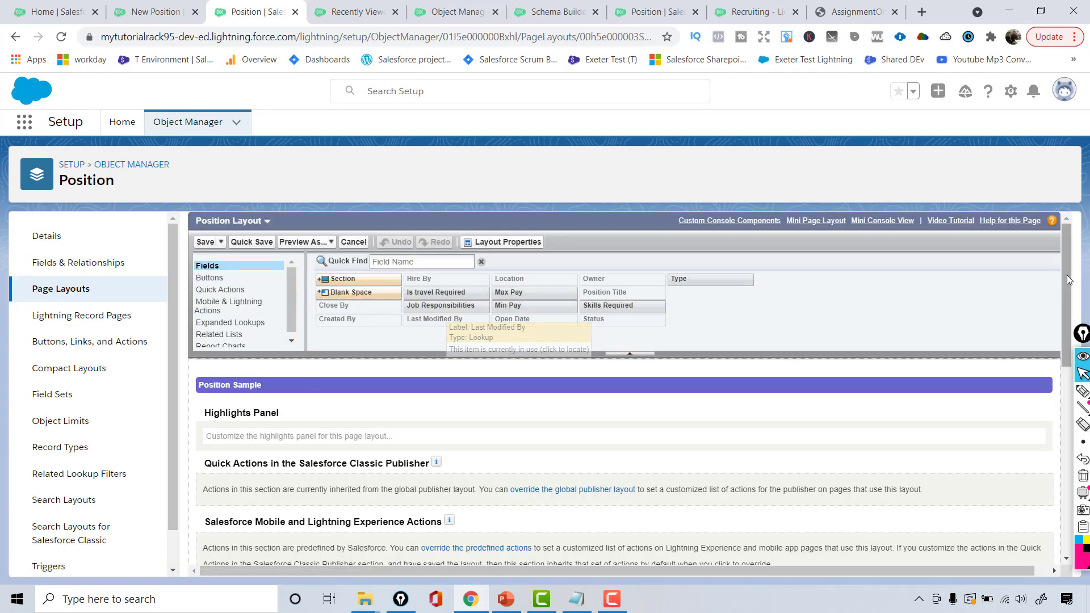
pyautogui.scroll(-5, 1057, 378)
pyautogui.scroll(1, 1058, 369)
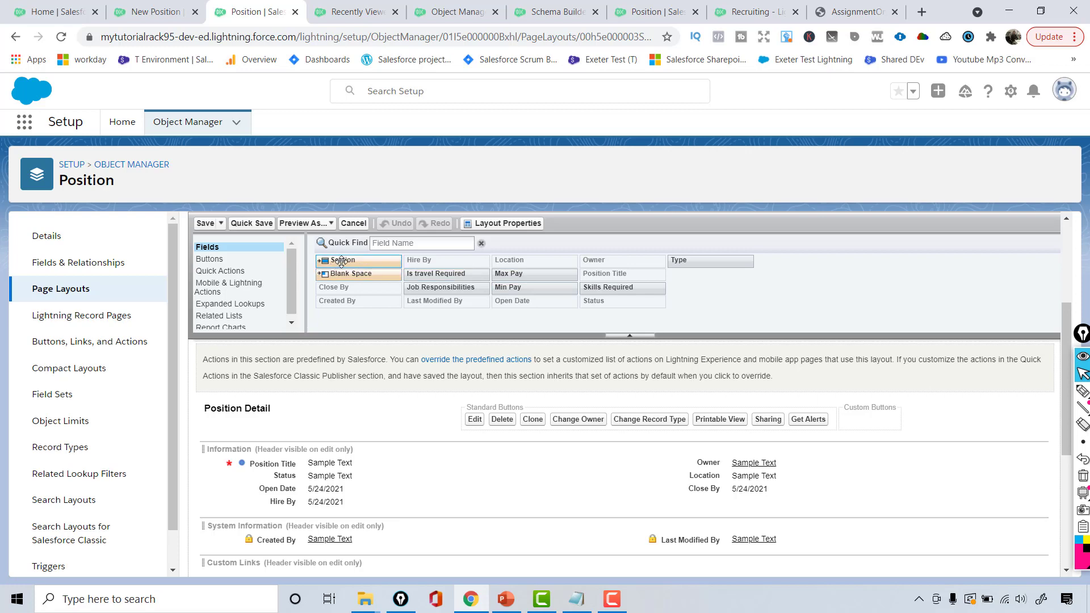
# Add a two-column section named Compensation Details below Information, with Min Pay in its first column and Max Pay in its second.
pyautogui.moveTo(346, 260); pyautogui.dragTo(340, 509)
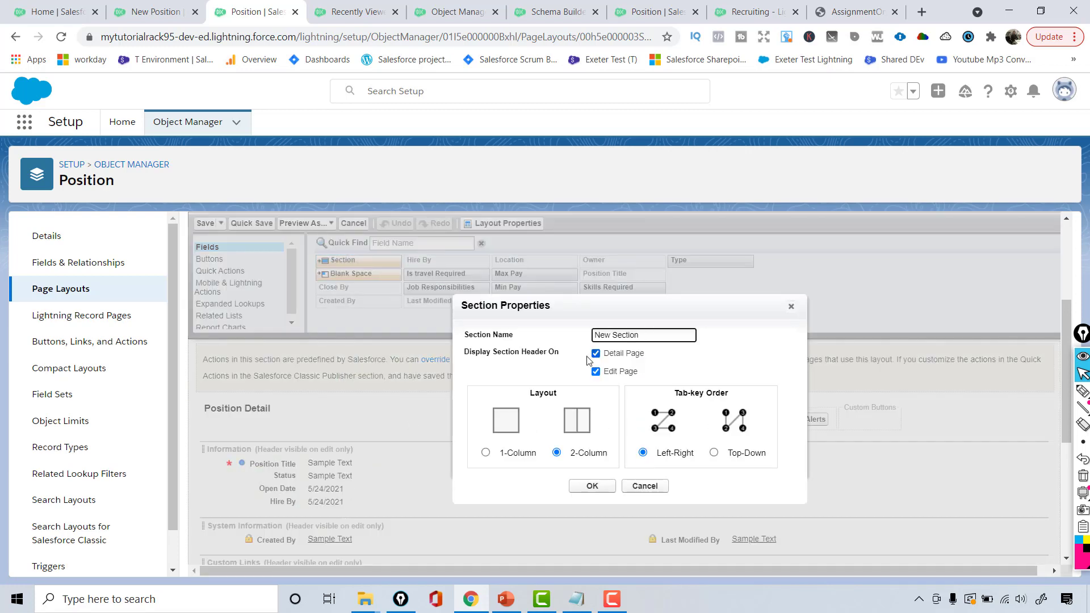
pyautogui.click(572, 338)
pyautogui.tripleClick(634, 336)
pyautogui.write('Compensation Details')
pyautogui.click(585, 490)
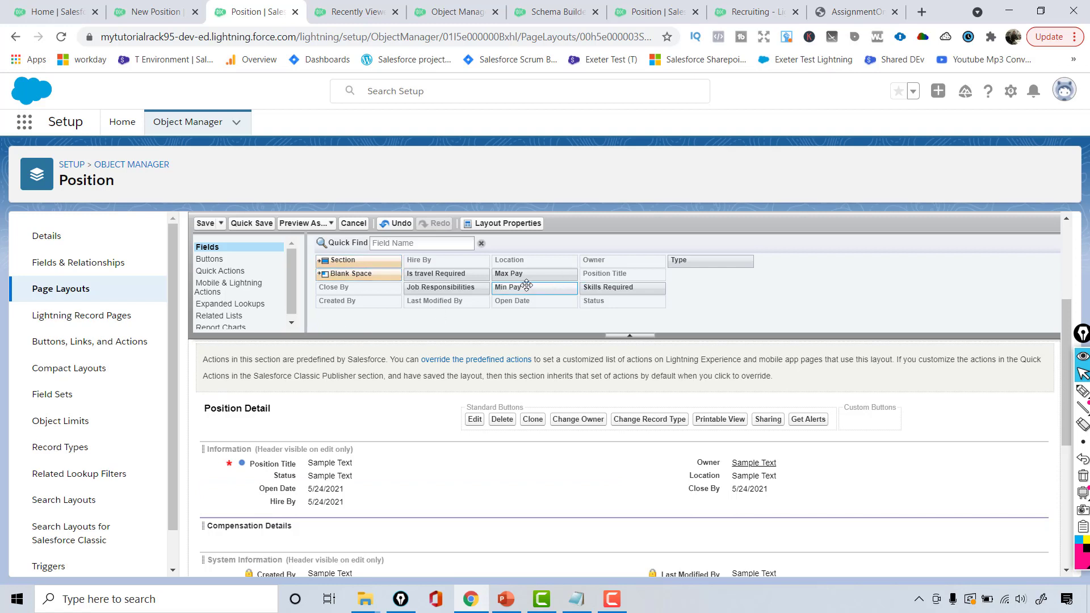
pyautogui.moveTo(527, 285); pyautogui.dragTo(421, 542)
pyautogui.moveTo(506, 273); pyautogui.dragTo(789, 545)
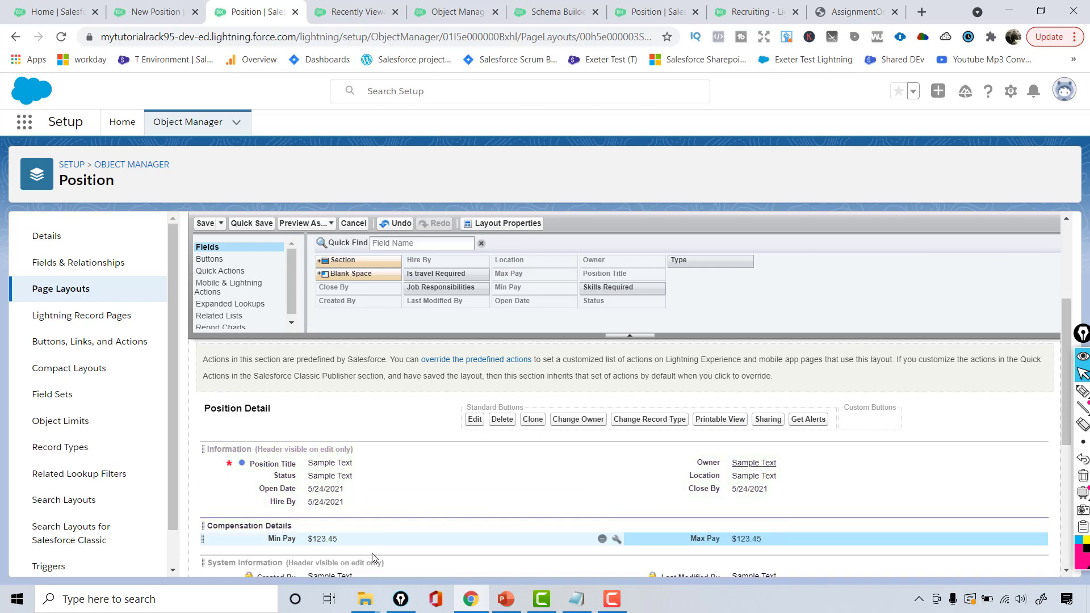
# Examine the Read-Only and Required options in Min Pay's field properties, leaving both unselected.
pyautogui.moveTo(606, 542)
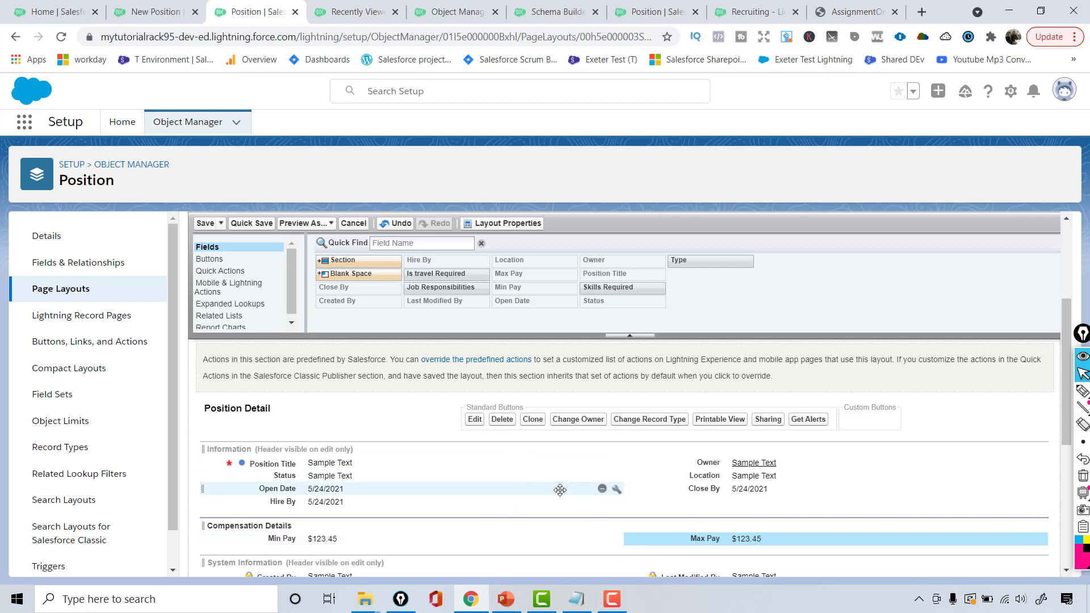
pyautogui.click(615, 540)
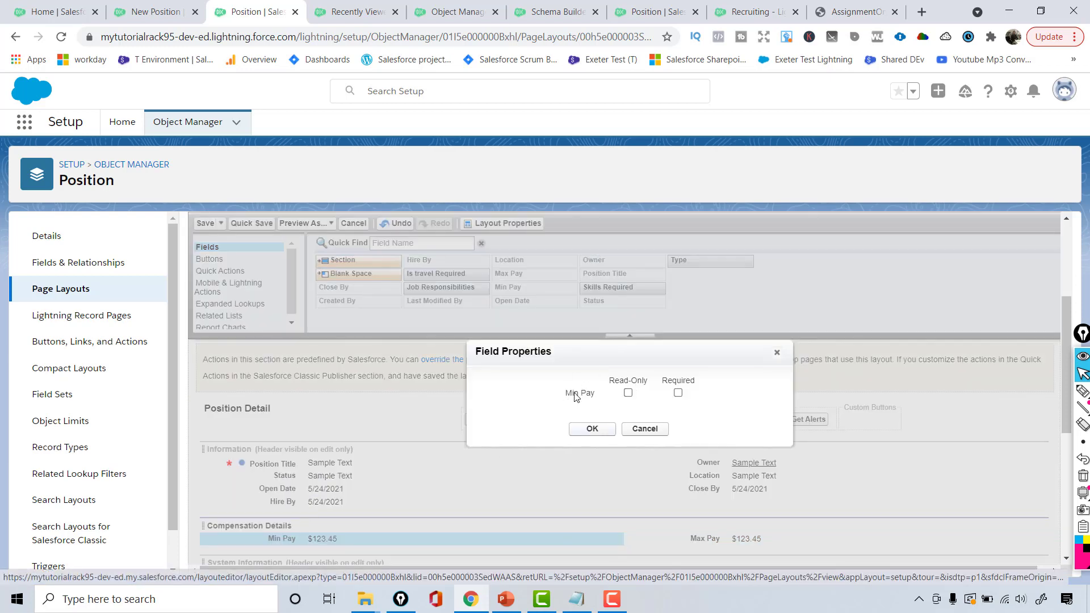
pyautogui.moveTo(562, 406); pyautogui.dragTo(670, 402)
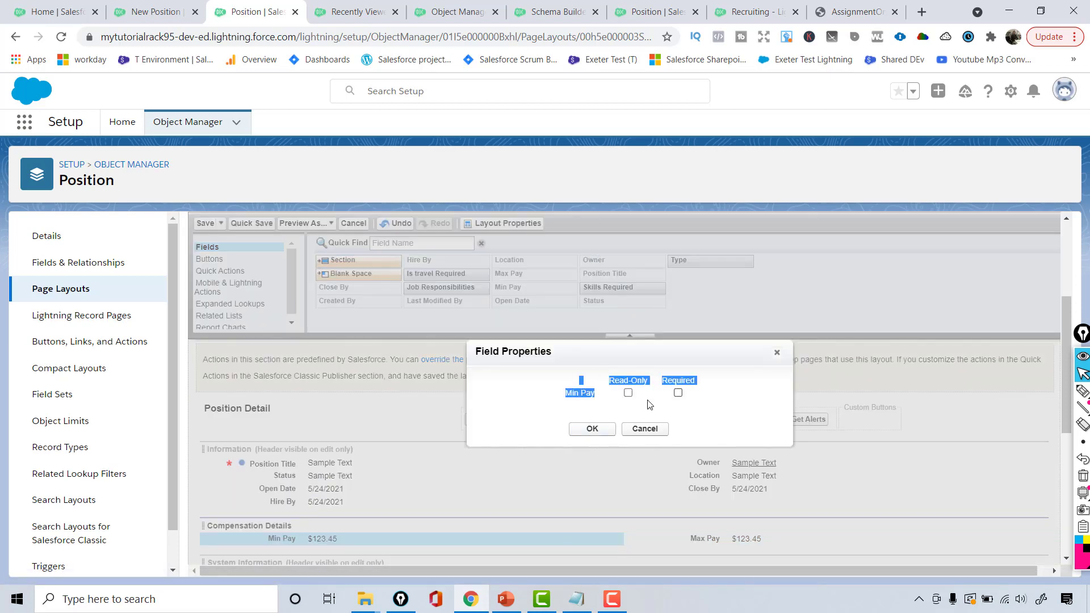
pyautogui.click(777, 353)
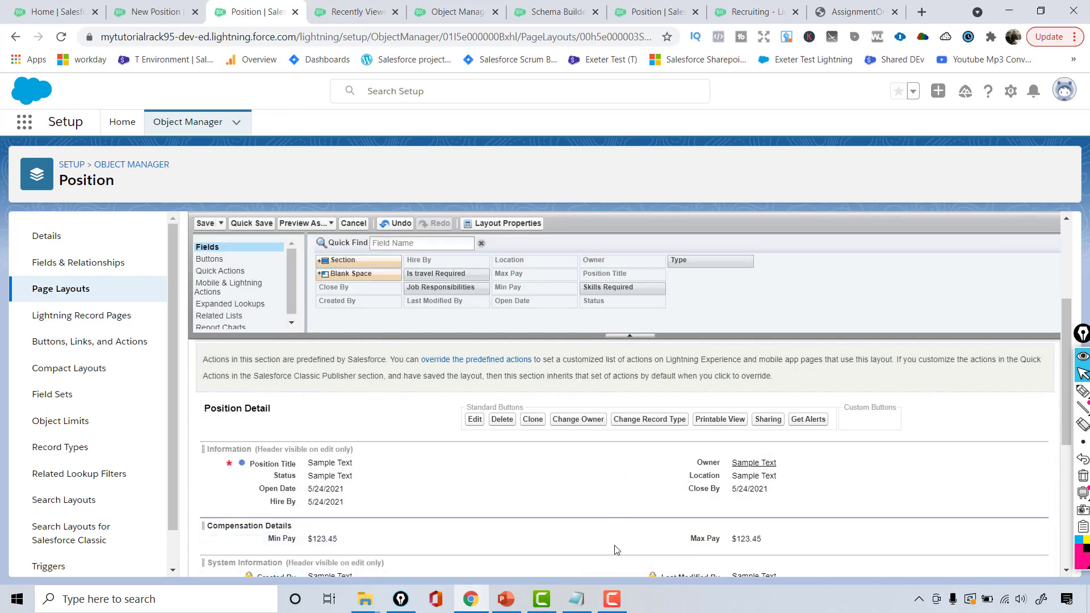
pyautogui.click(619, 540)
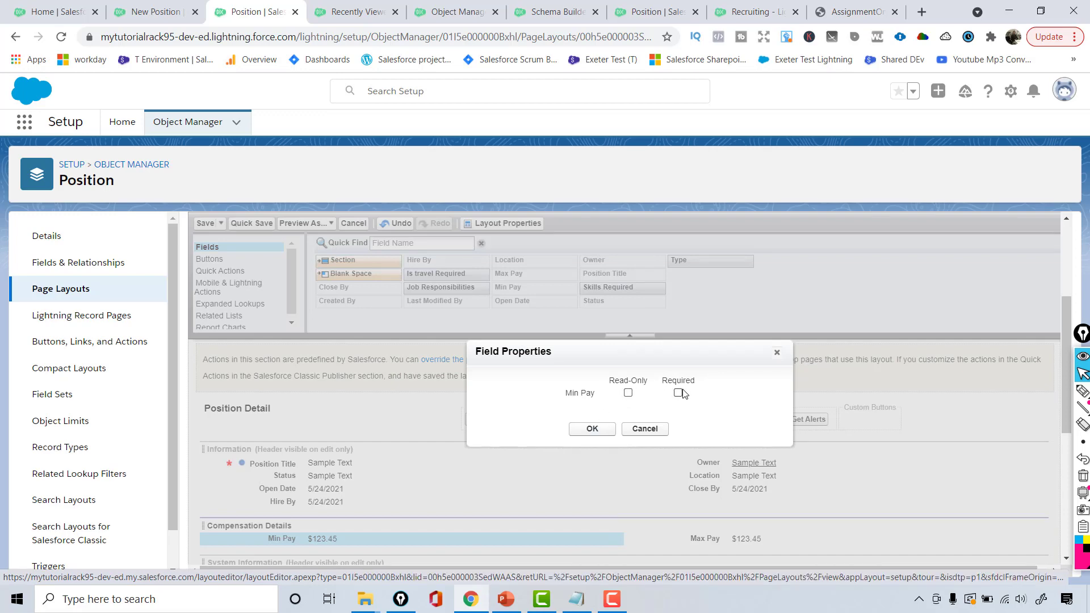
pyautogui.click(777, 353)
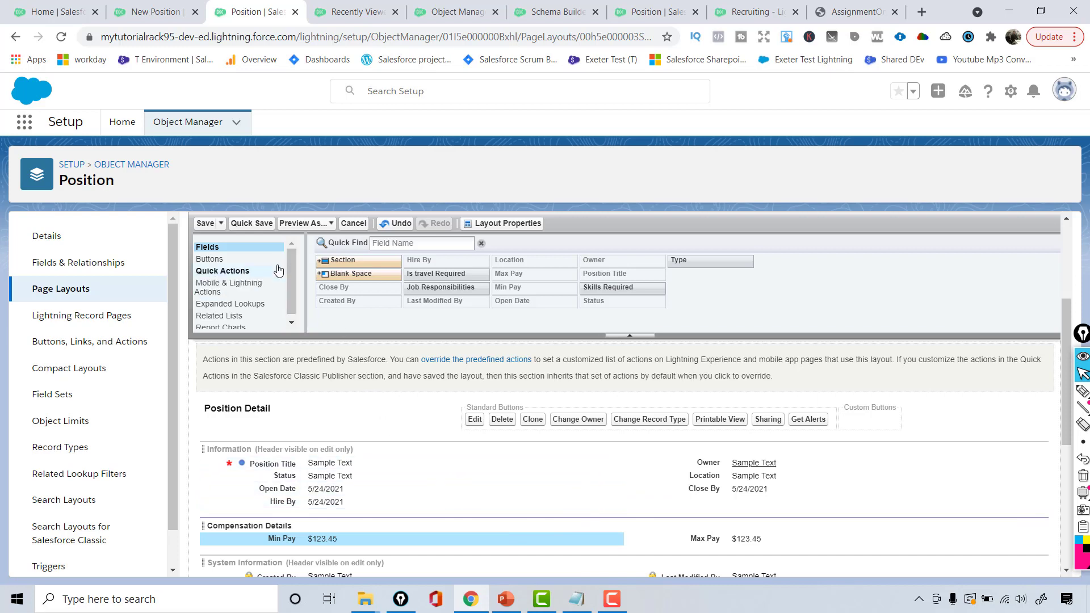
# Add a two-column section named Skills below the Compensation Details section.
pyautogui.scroll(-1, 291, 287)
pyautogui.moveTo(341, 260); pyautogui.dragTo(332, 549)
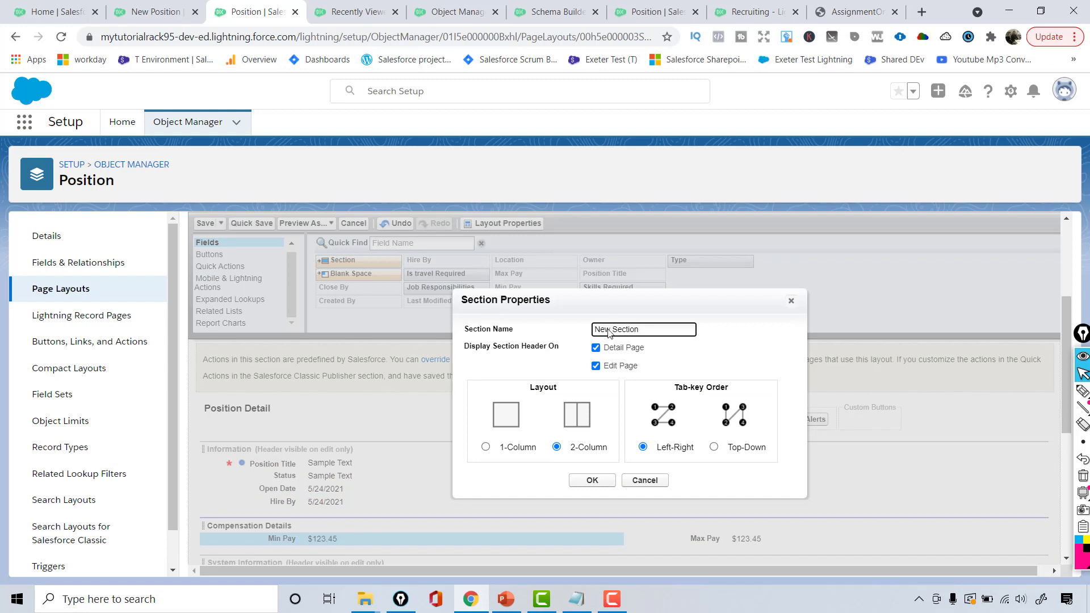
pyautogui.hotkey('ctrl', 'a')
pyautogui.write('Sk')
pyautogui.click(592, 481)
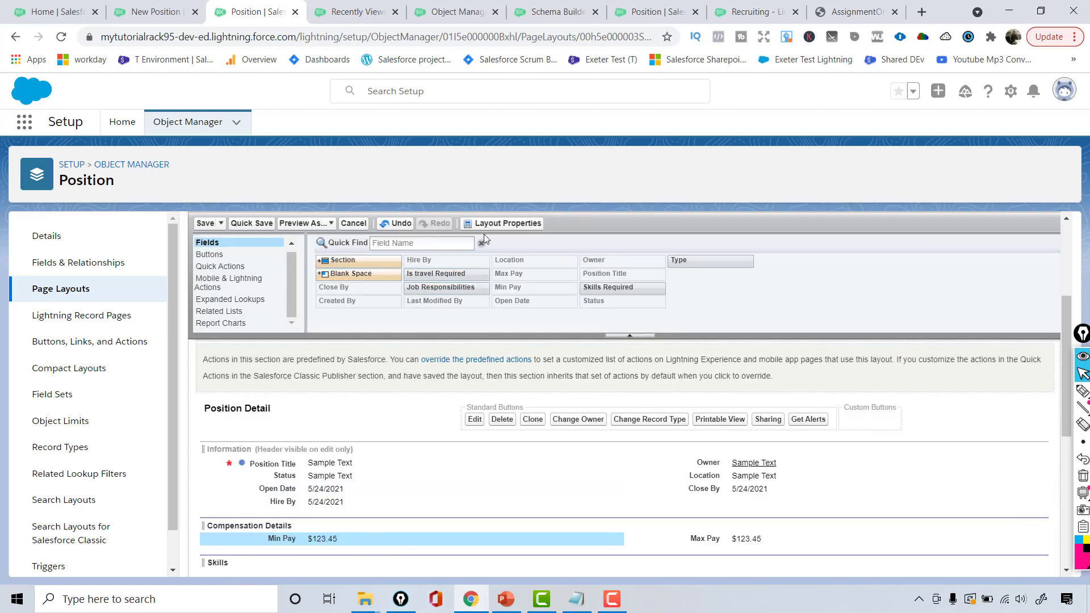
# Place Job Responsibilities and Skills Required side by side in Skills and Is travel Required below Hire By in Information, and save the layout.
pyautogui.moveTo(452, 287); pyautogui.dragTo(422, 507)
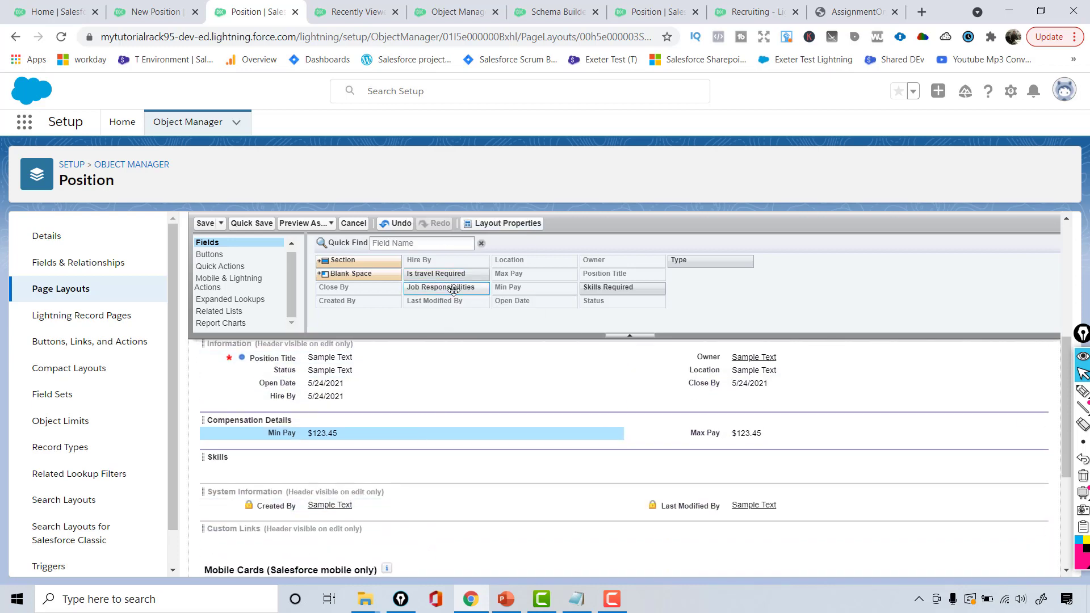
pyautogui.moveTo(452, 288); pyautogui.dragTo(429, 474)
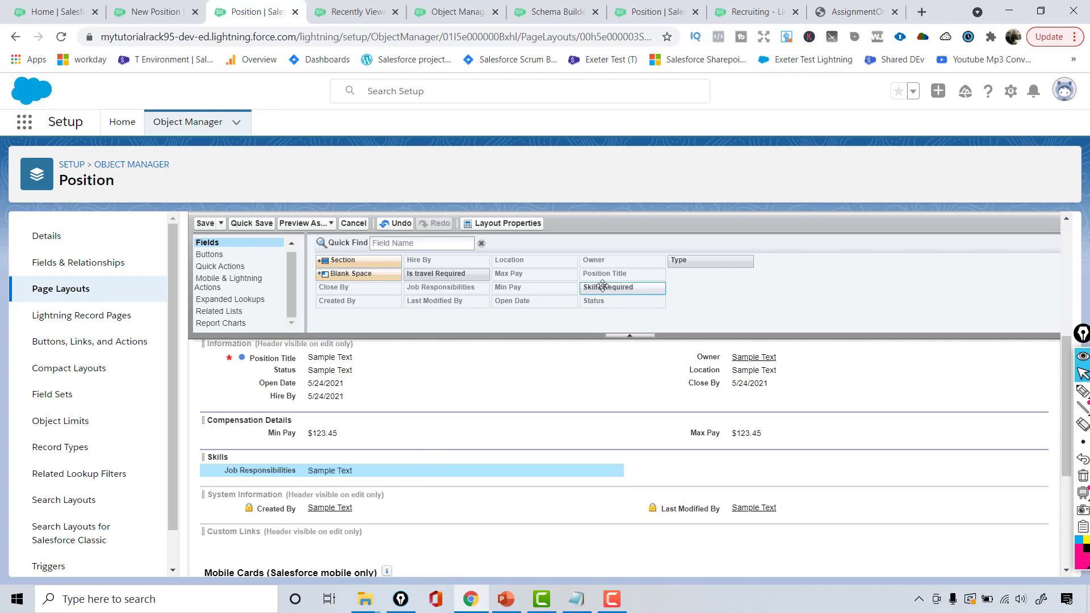
pyautogui.moveTo(603, 287); pyautogui.dragTo(721, 468)
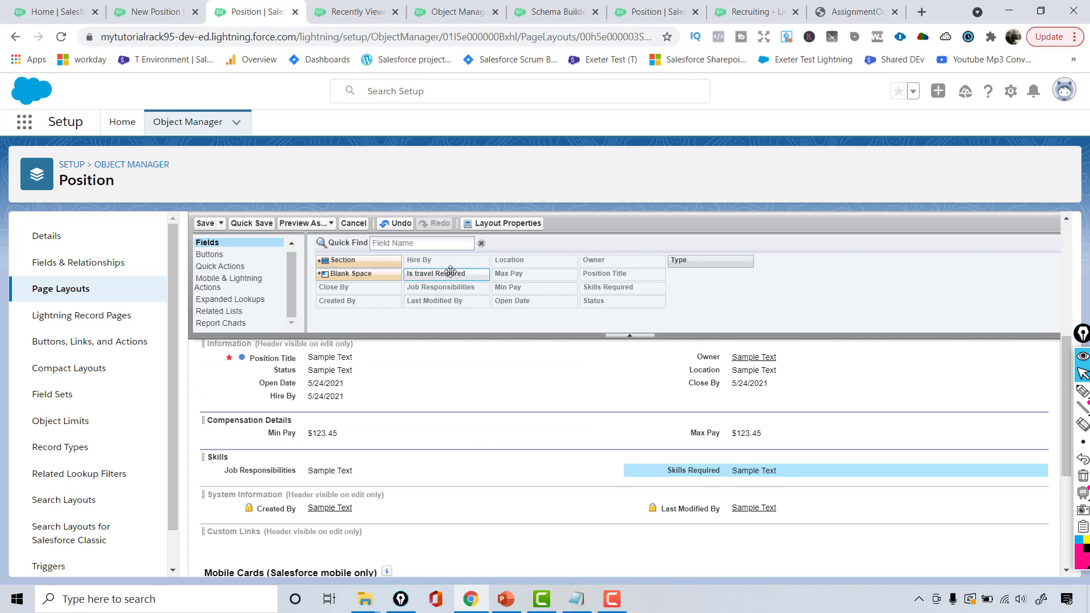
pyautogui.moveTo(451, 271); pyautogui.dragTo(497, 412)
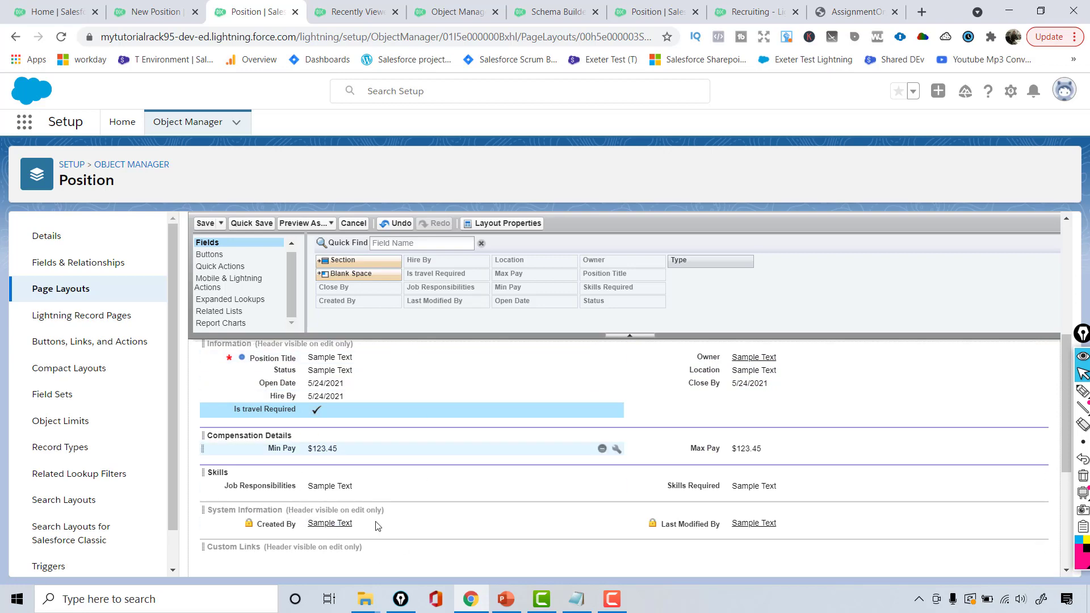
pyautogui.click(205, 224)
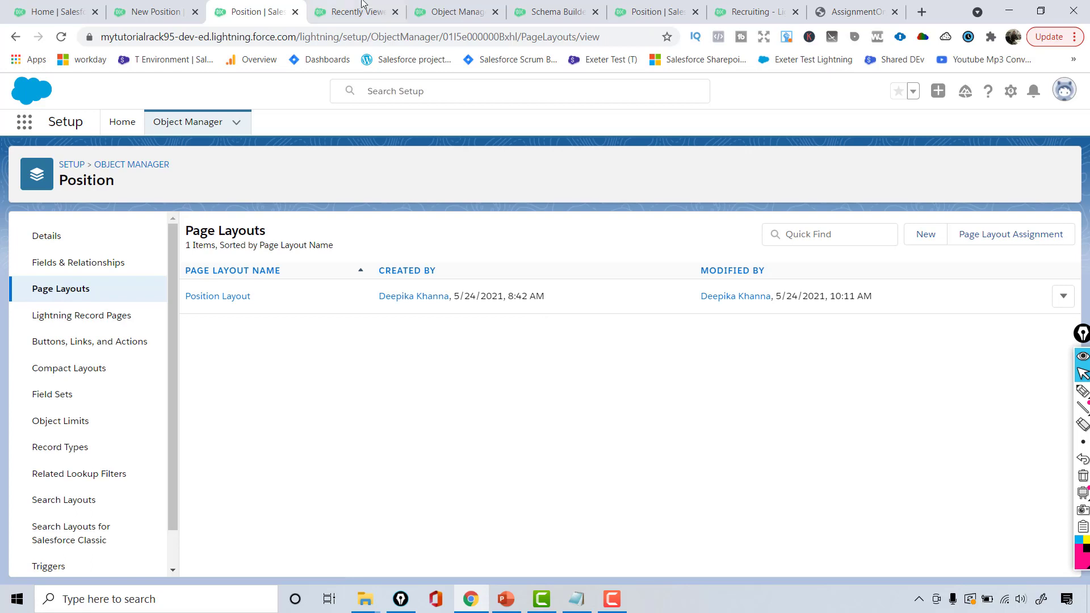
# Check the new Position form in the Recruiting app for the added fields, then close it and reload the Positions page.
pyautogui.click(361, 4)
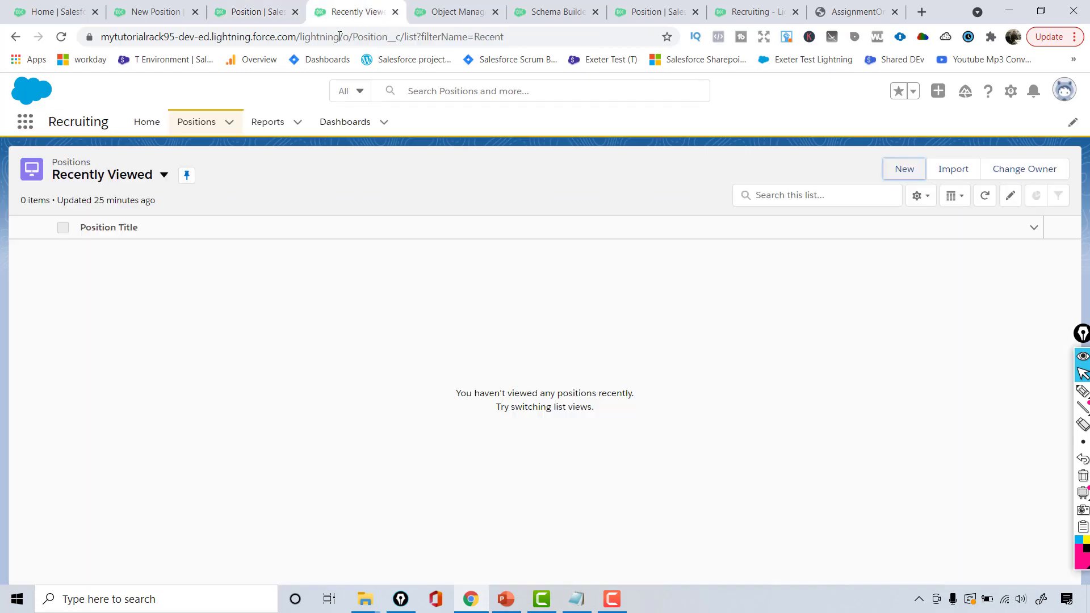
pyautogui.click(904, 170)
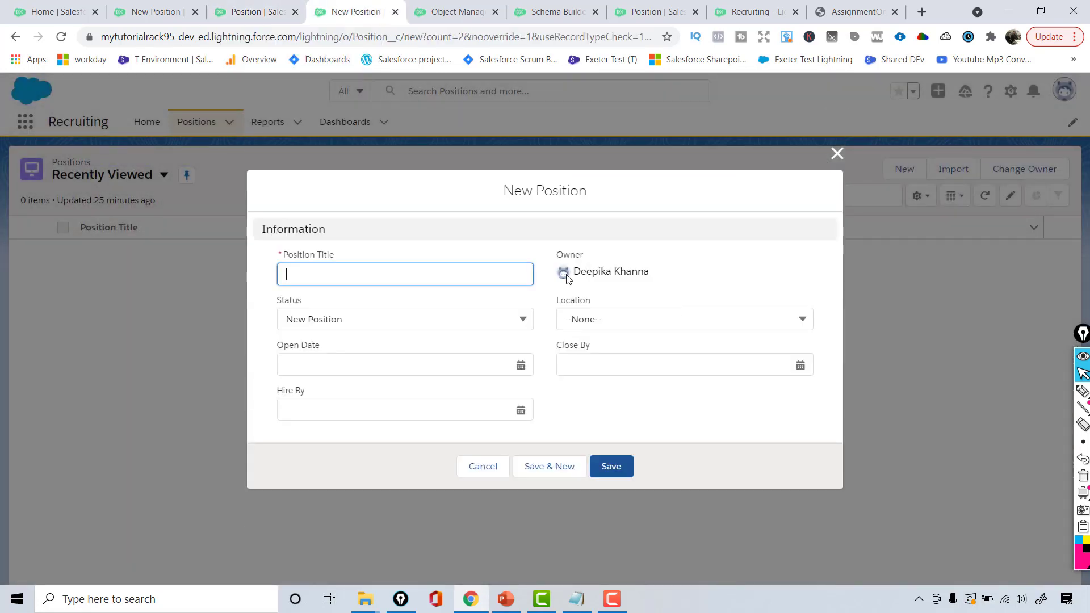
pyautogui.click(837, 153)
pyautogui.press('F5')
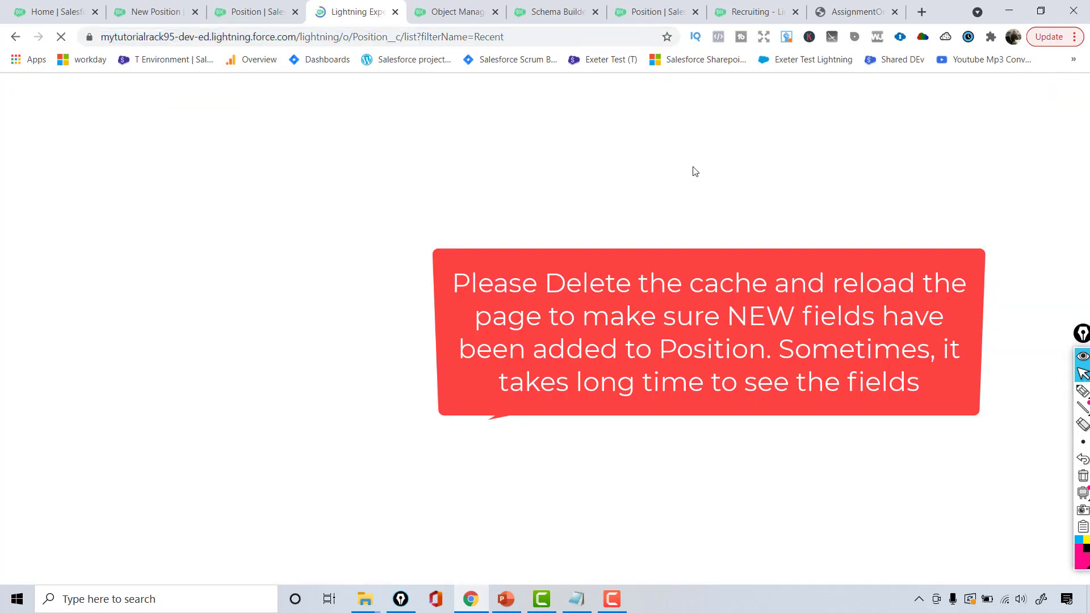
# Start a new position record in the Recruiting app and title it Salesforce Developer.
pyautogui.click(202, 123)
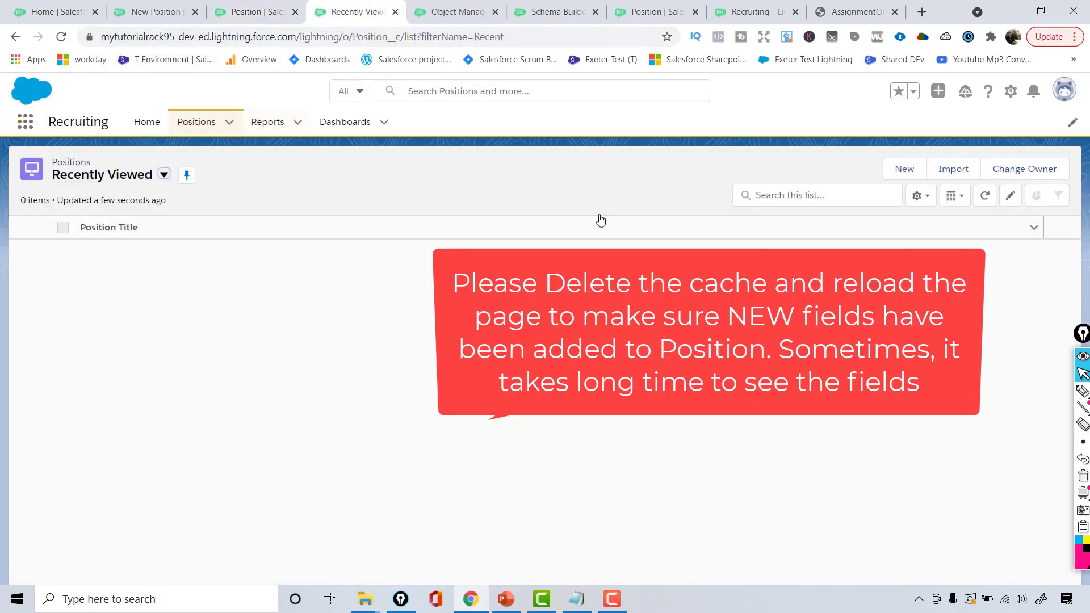
pyautogui.click(905, 168)
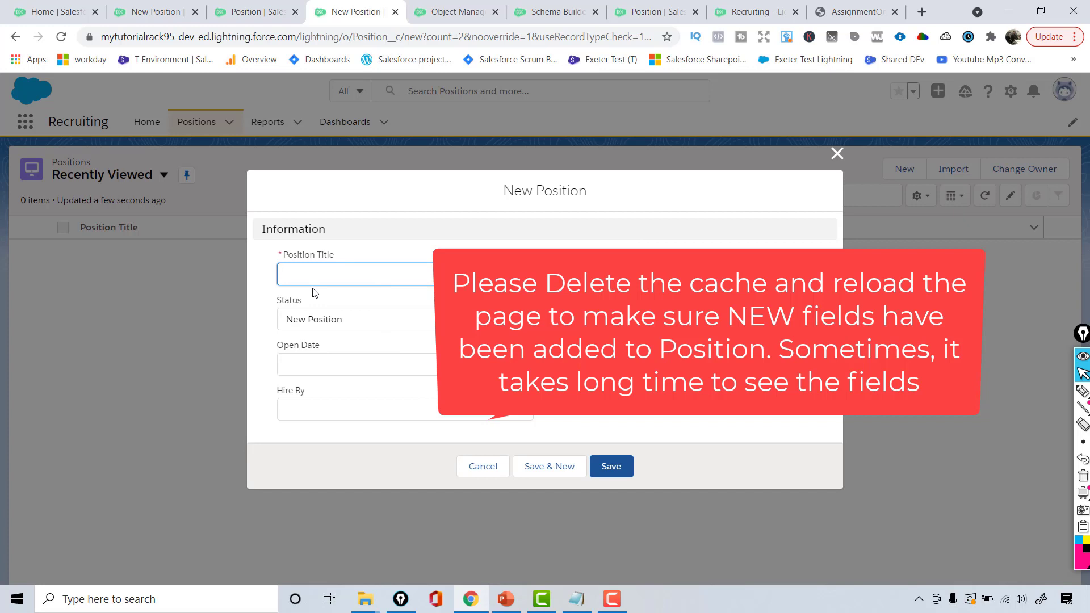
pyautogui.press('BackSpace')
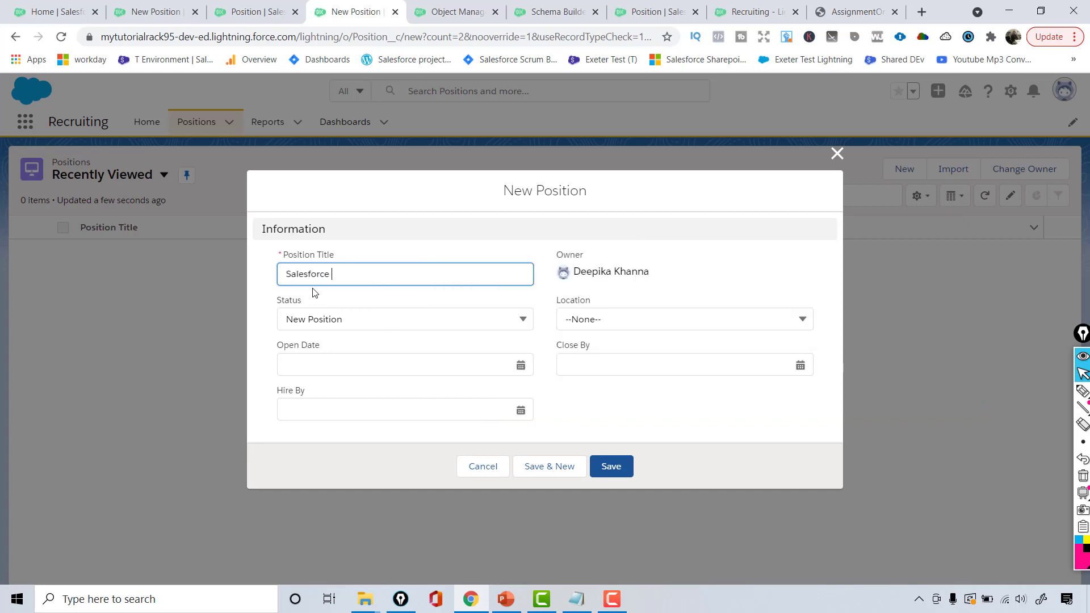
pyautogui.write('Salesforce Developer')
pyautogui.press('Tab')
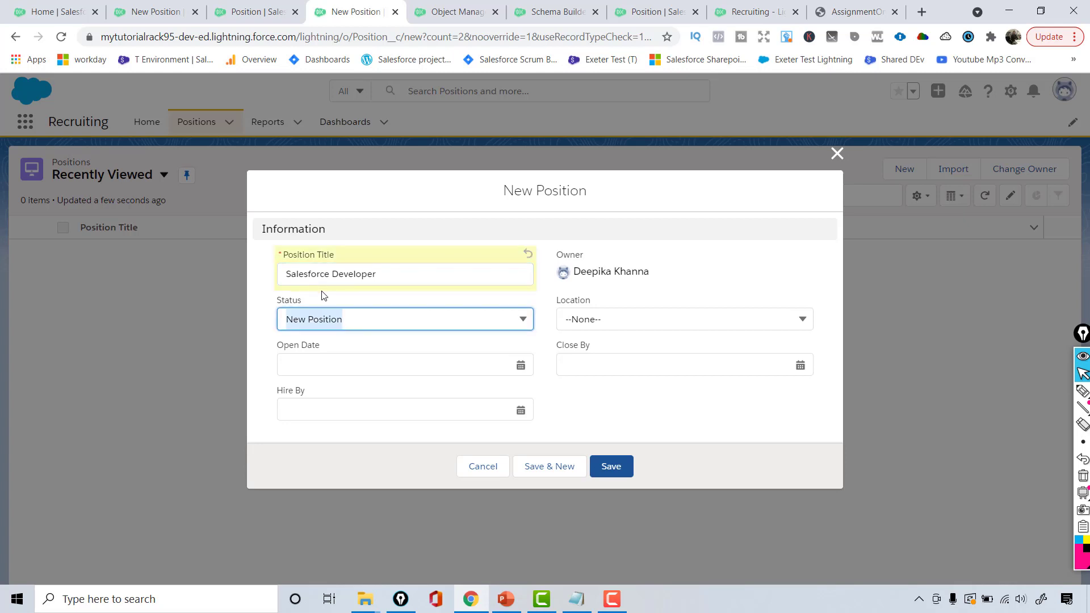
# Set the position's Open Date to 5/24/2021 and its Location to Dallas, TX, and save the record.
pyautogui.click(517, 361)
pyautogui.click(375, 289)
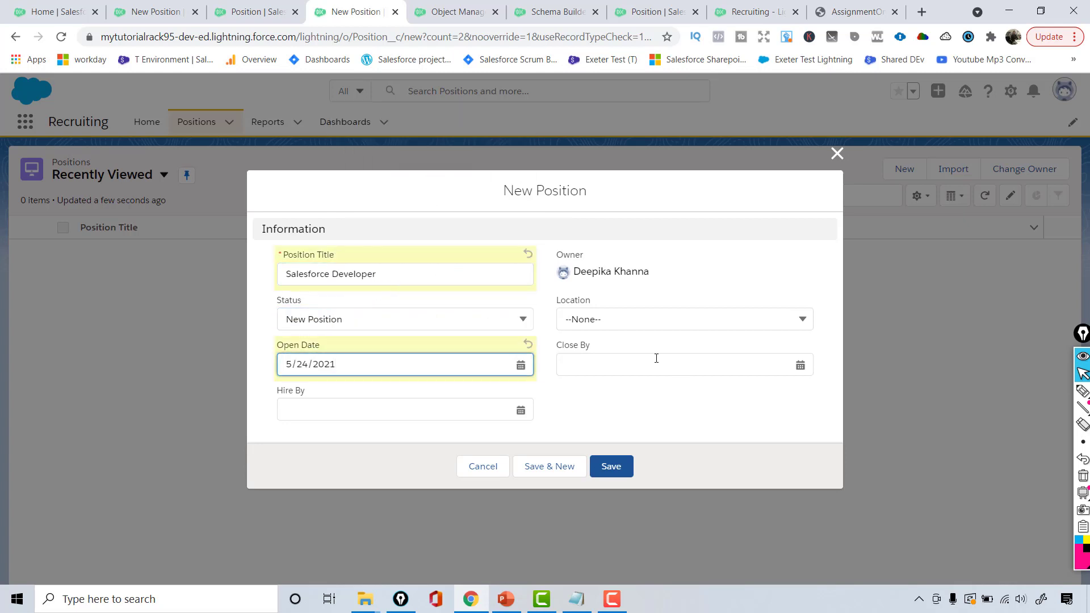
pyautogui.click(623, 312)
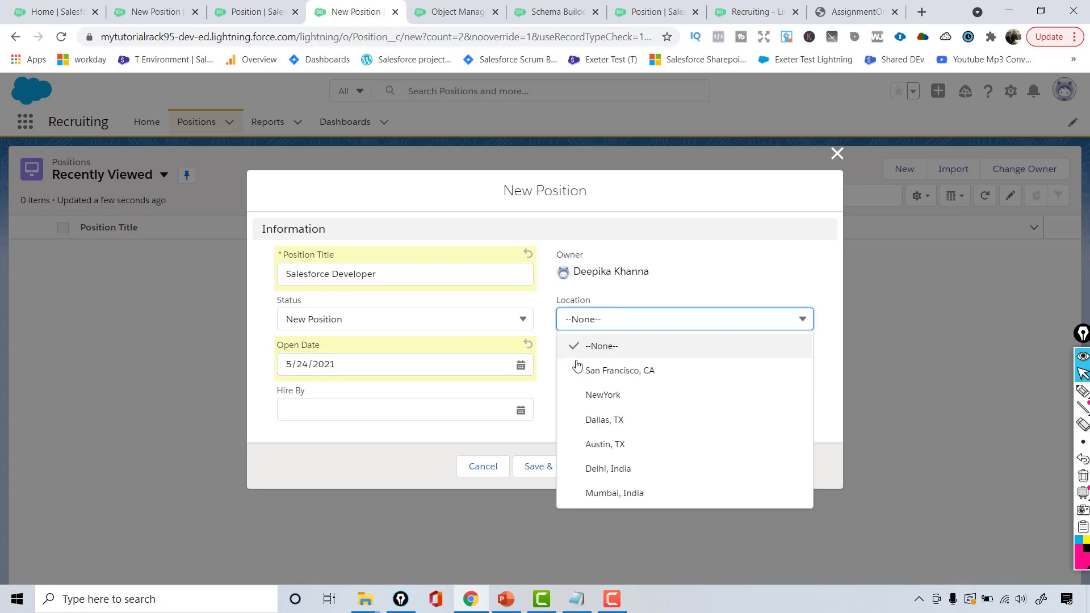
pyautogui.click(609, 424)
pyautogui.click(613, 475)
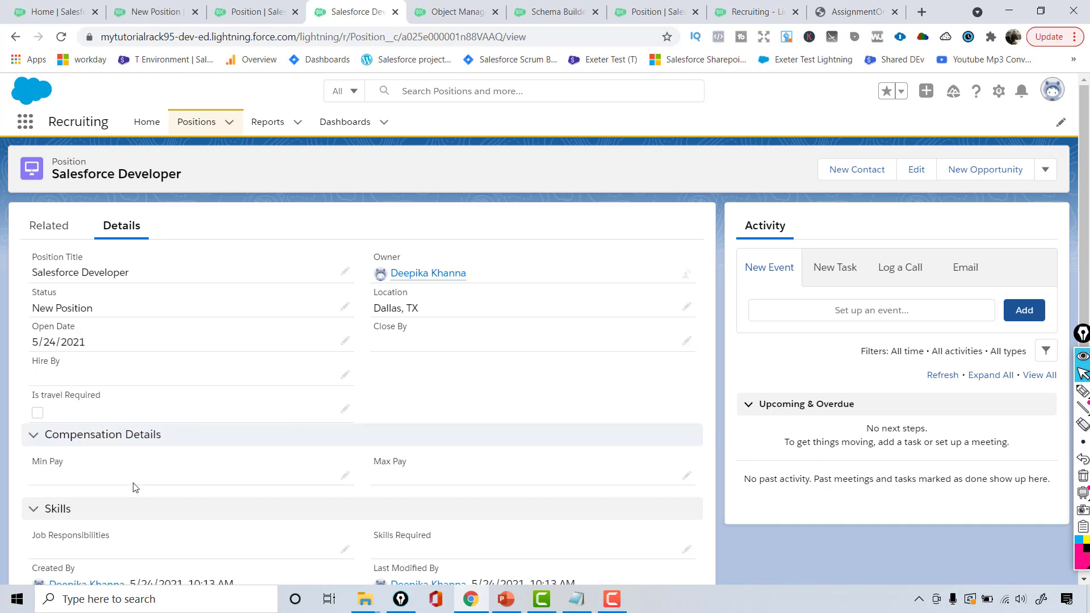
# Add Apex and Salesforce CRM as Skills Required on the Salesforce Developer position and save the change.
pyautogui.scroll(-1, 1027, 247)
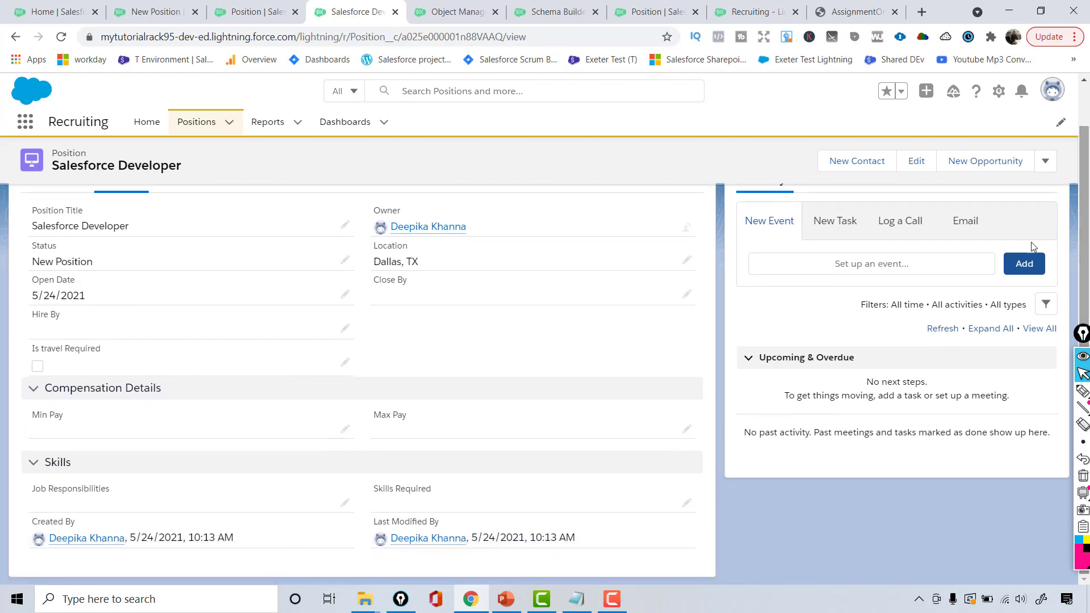
pyautogui.click(688, 506)
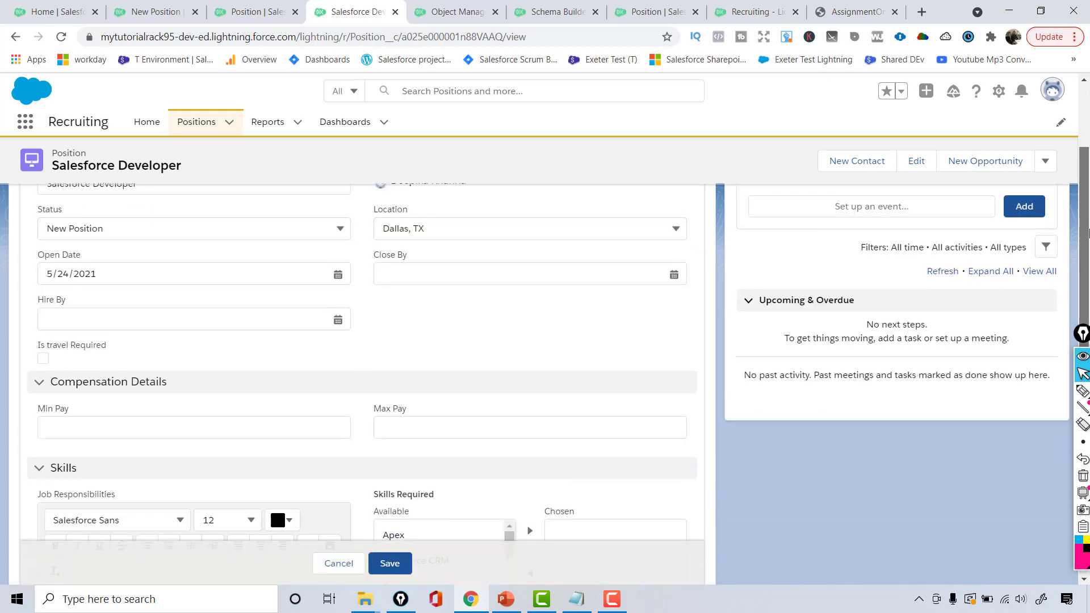
pyautogui.scroll(-3, 794, 340)
pyautogui.scroll(-3, 507, 384)
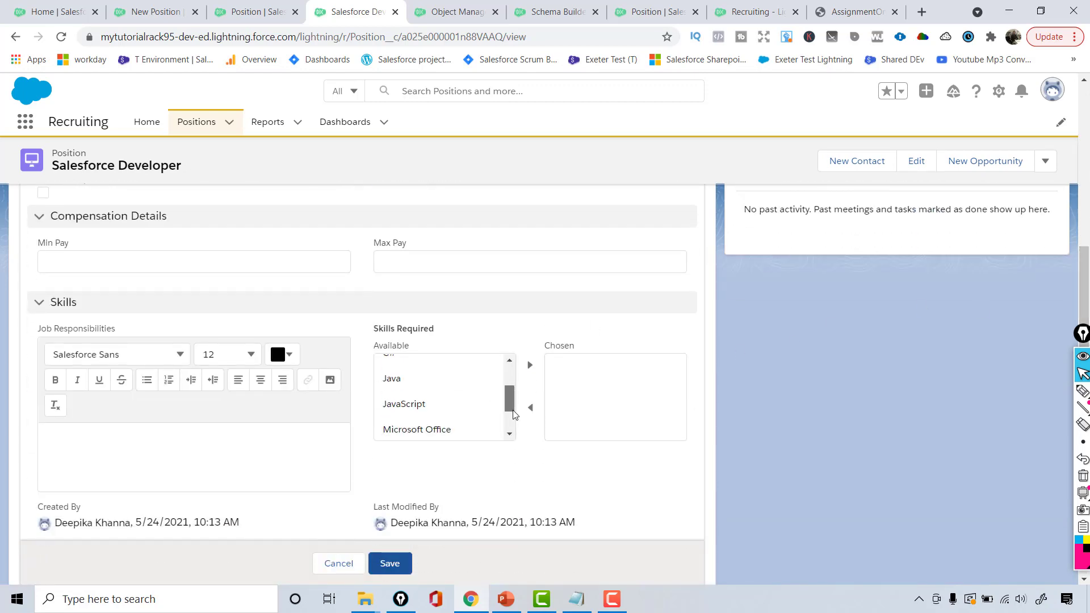
pyautogui.scroll(3, 505, 401)
pyautogui.scroll(-3, 503, 398)
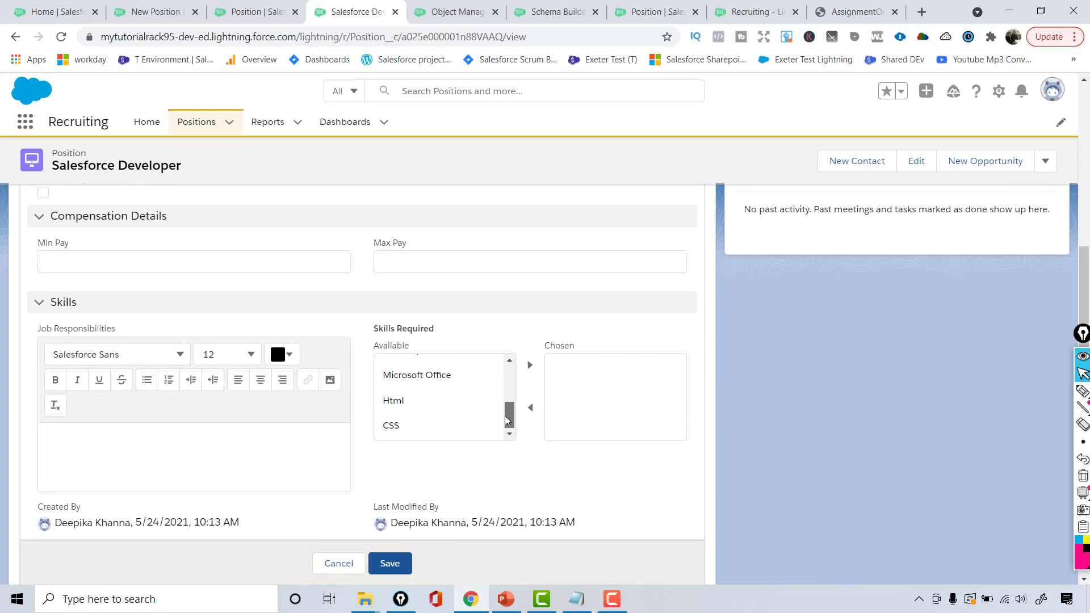
pyautogui.scroll(3, 505, 416)
pyautogui.click(454, 375)
pyautogui.keyDown('shift'); pyautogui.click(443, 396); pyautogui.keyUp('shift')
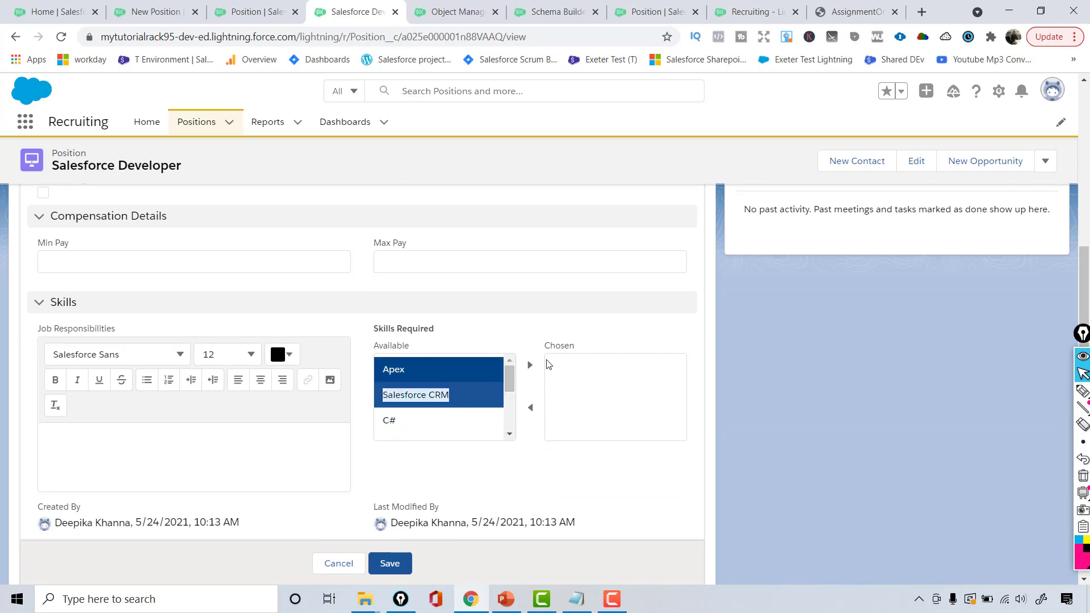
pyautogui.click(530, 365)
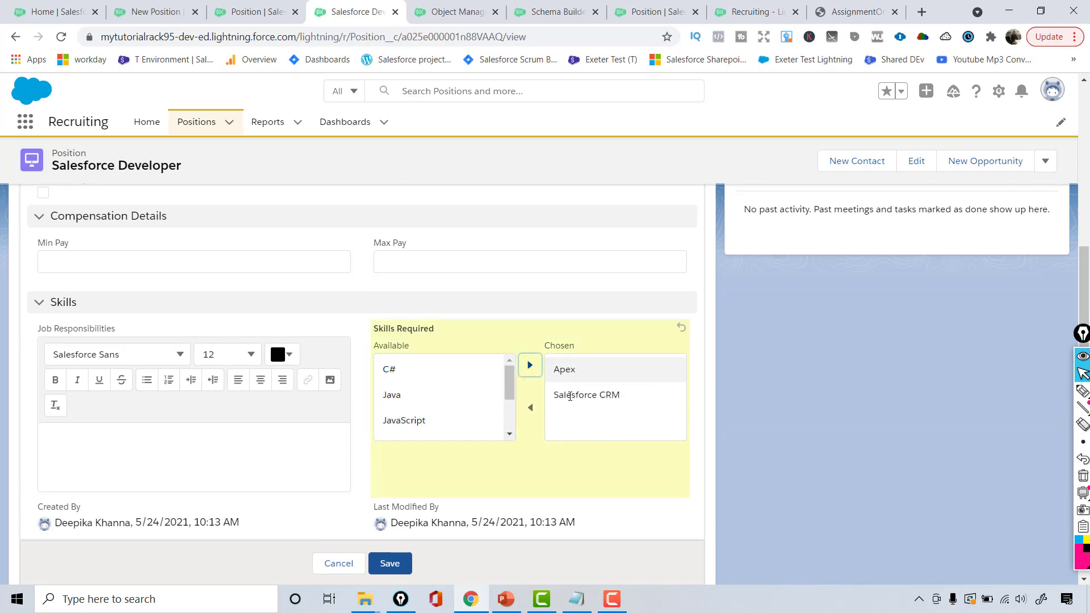
pyautogui.click(391, 563)
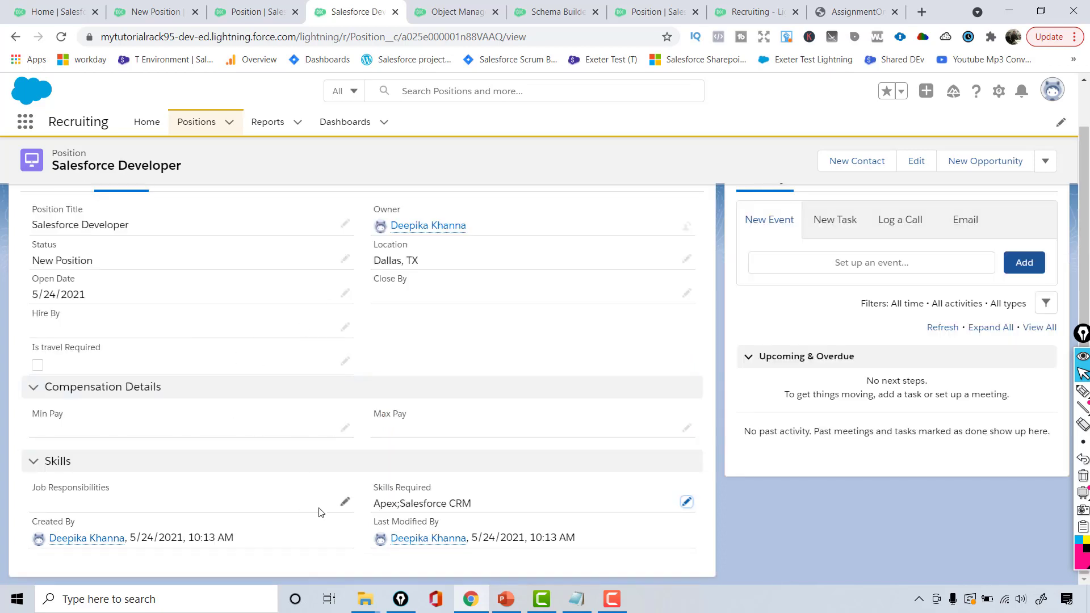
# Examine the rich-text Job Responsibilities editor and the fields above it, then return to the record's details without entering anything.
pyautogui.click(342, 503)
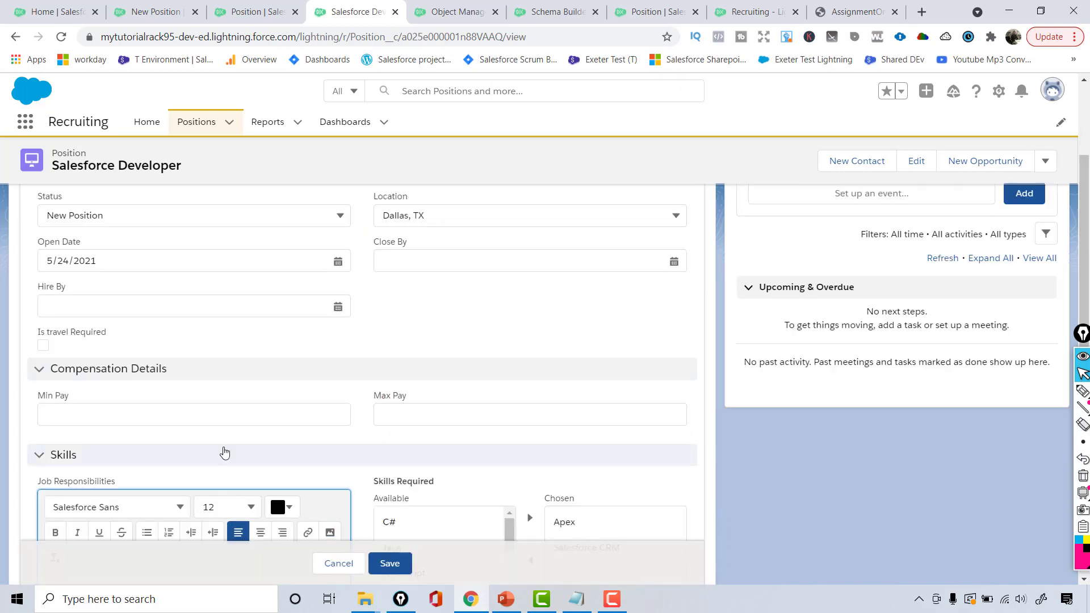
pyautogui.scroll(-3, 588, 265)
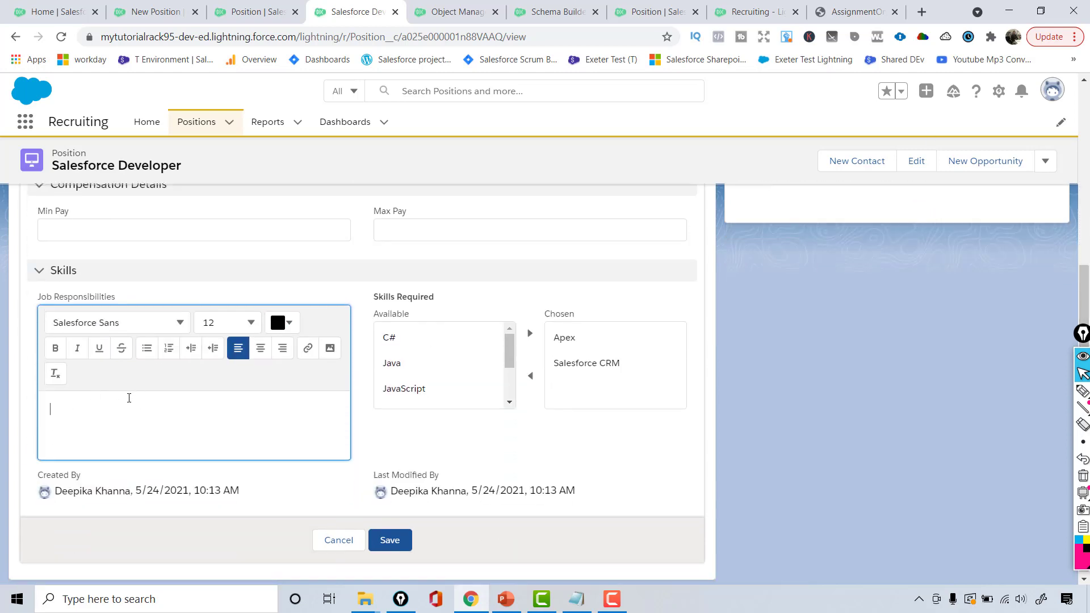
pyautogui.click(93, 356)
pyautogui.scroll(2, 1087, 230)
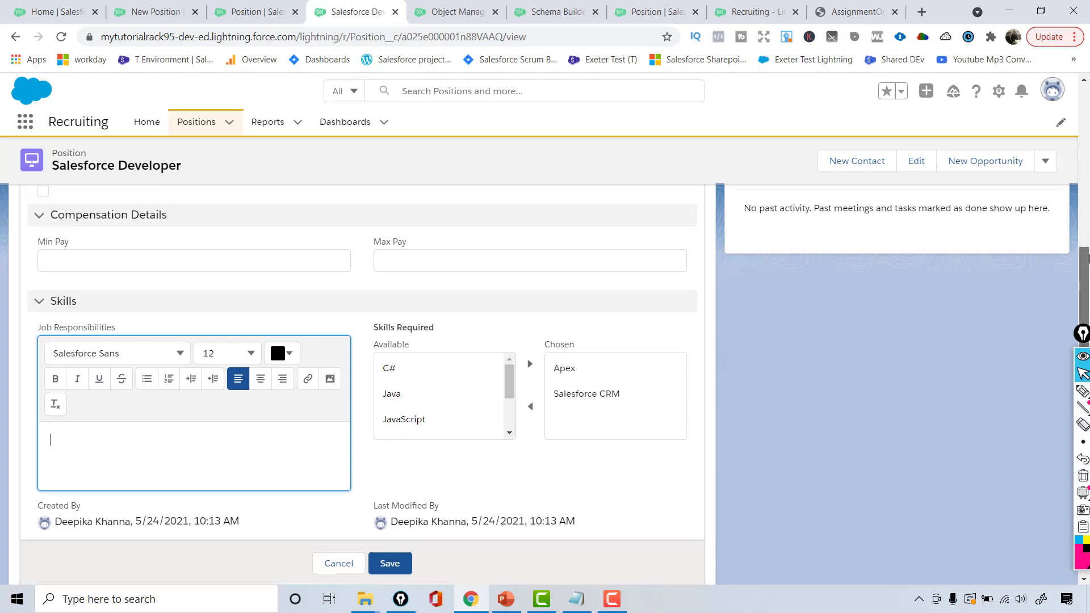
pyautogui.scroll(3, 1087, 204)
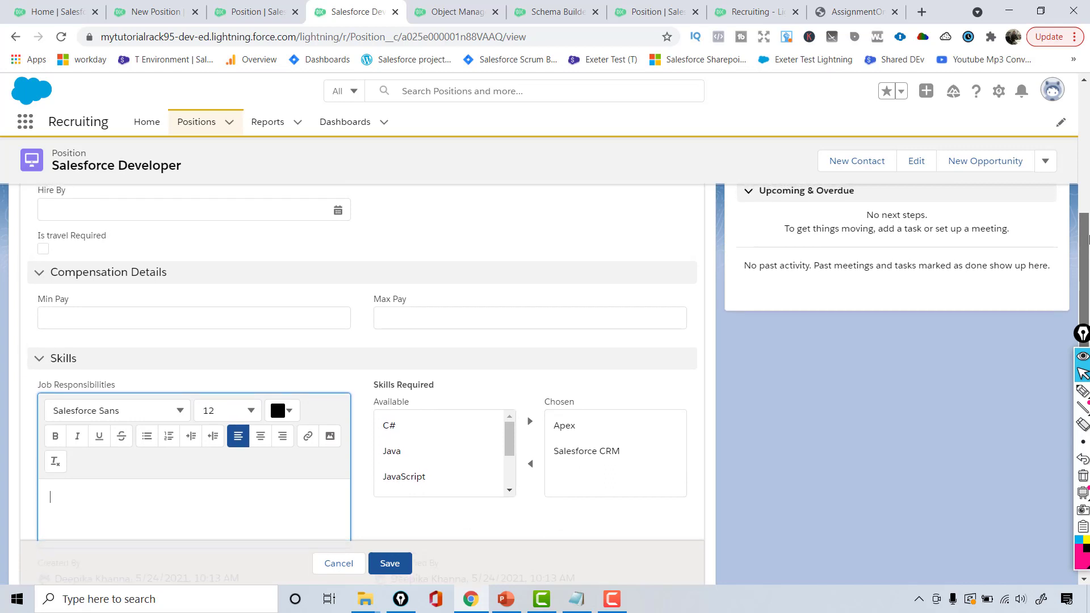
pyautogui.scroll(3, 1086, 177)
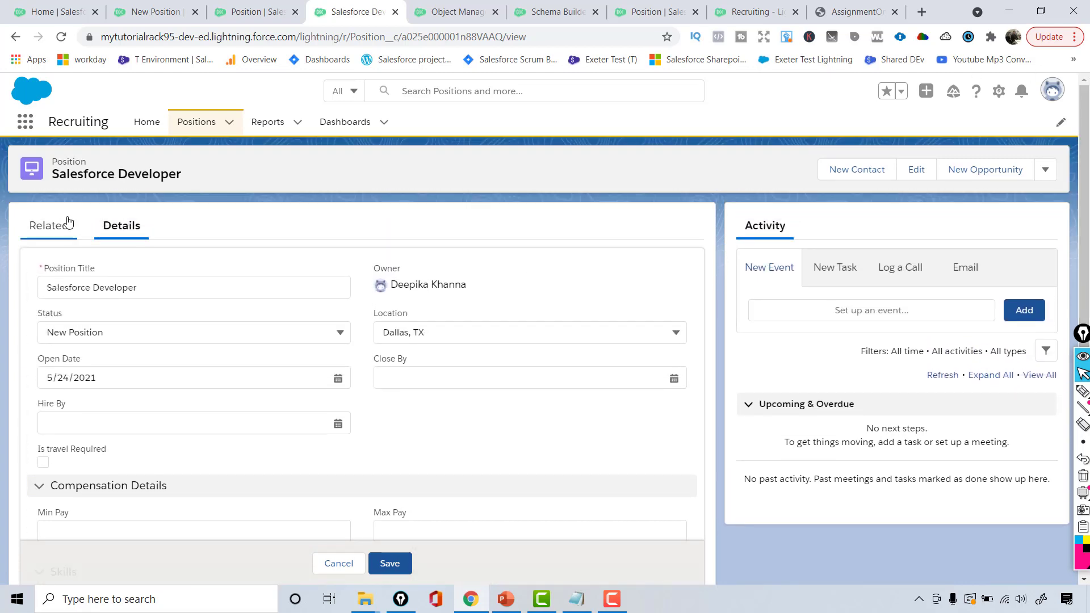
pyautogui.click(57, 230)
pyautogui.click(113, 230)
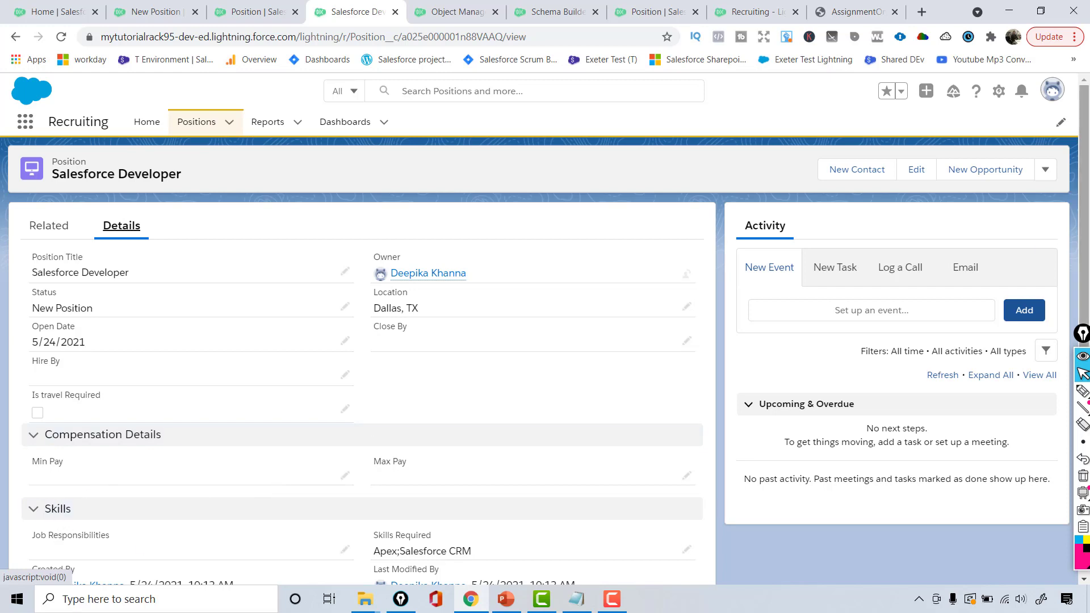
# Check the Salesforce Developer position's details and its related lists.
pyautogui.scroll(-1, 897, 339)
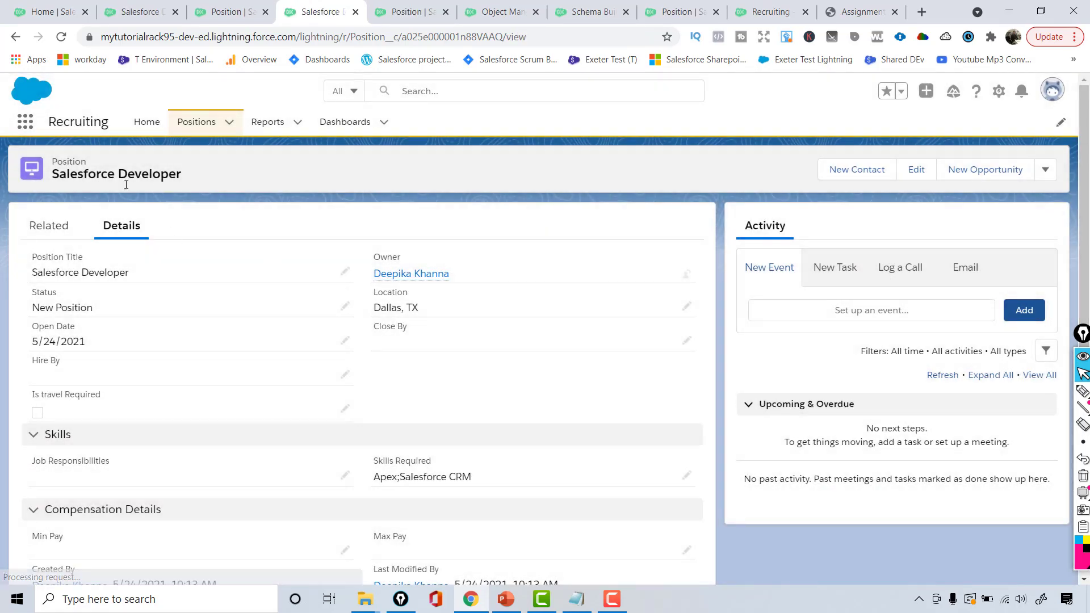
pyautogui.click(62, 230)
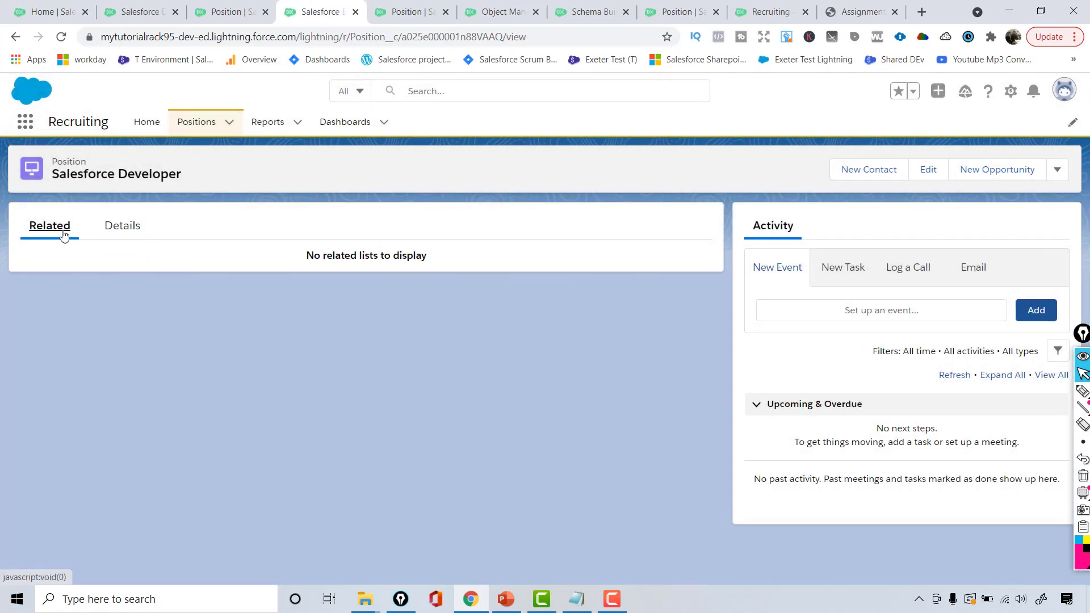
pyautogui.click(118, 236)
pyautogui.click(63, 234)
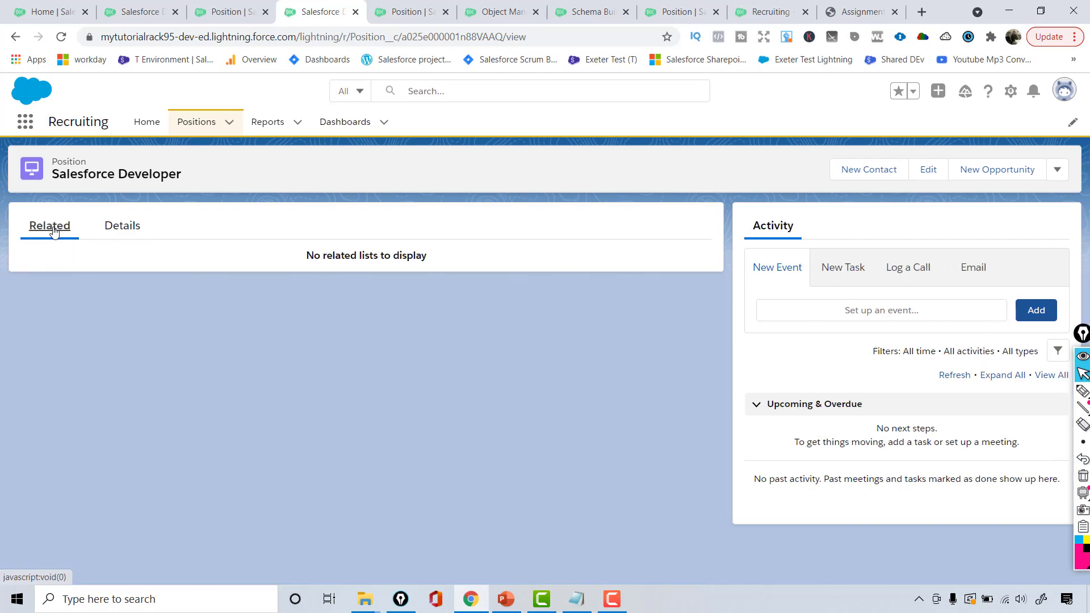